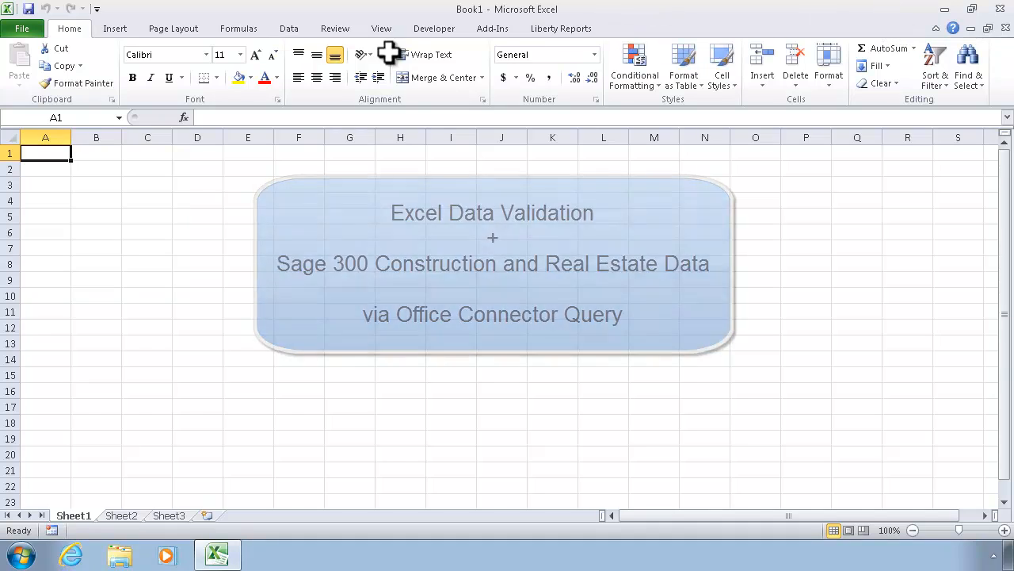
# Step: Open the recent workbook GLEntryGridExample.xlsx and enter the heading "Chart of Account" in cell A1 of Sheet2
pyautogui.click(16, 30)
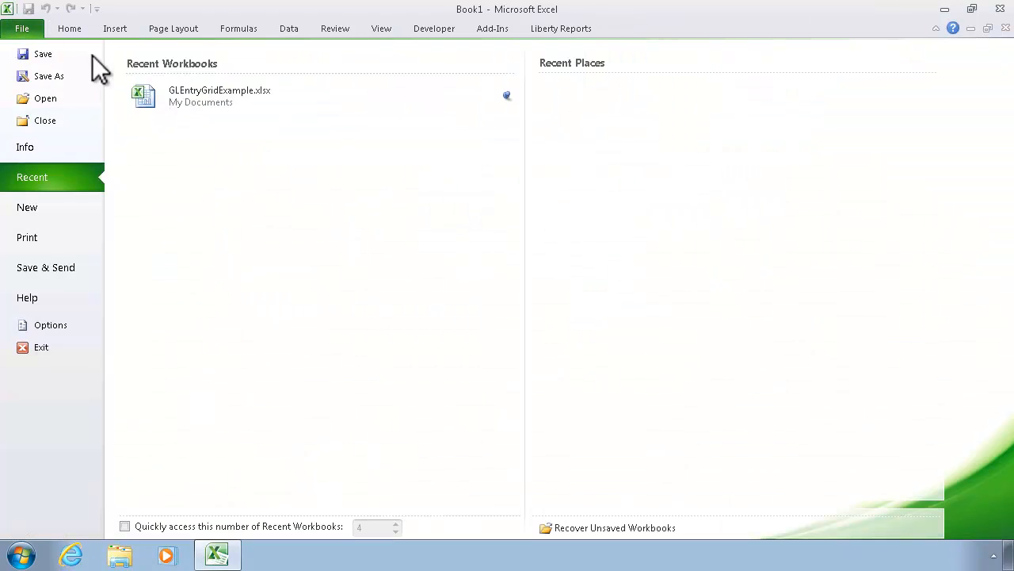
pyautogui.click(208, 95)
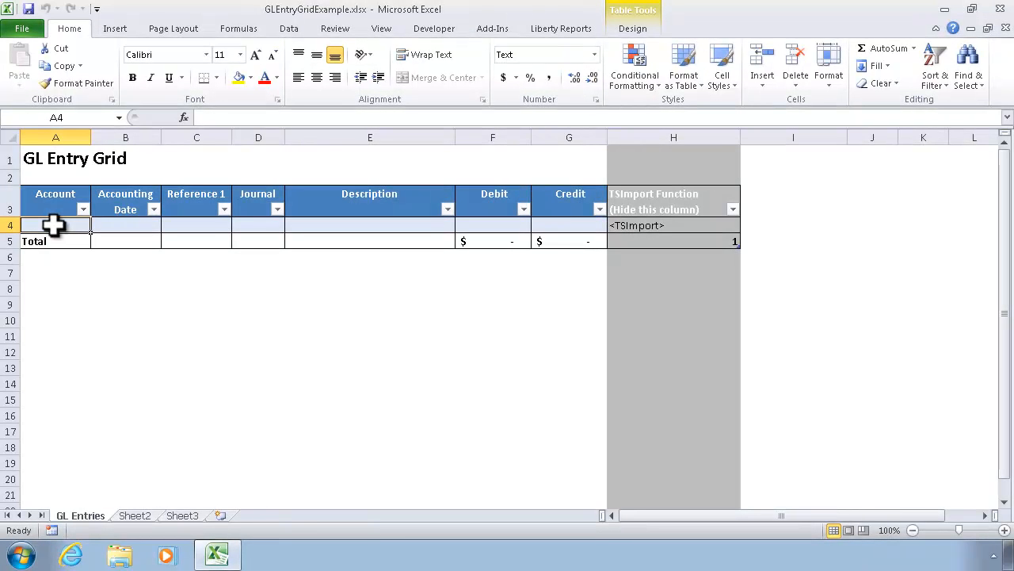
pyautogui.click(137, 517)
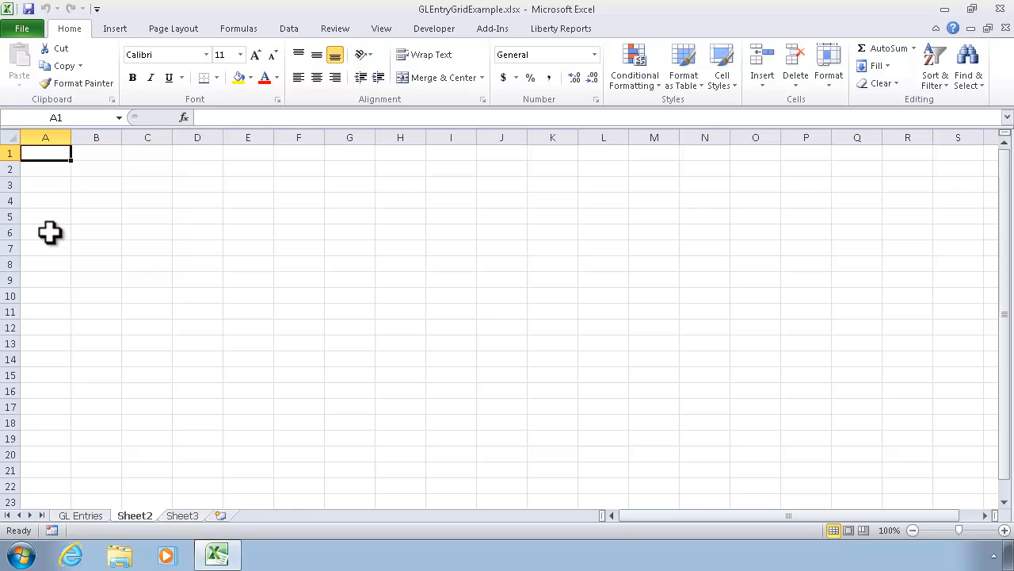
pyautogui.write('Chart')
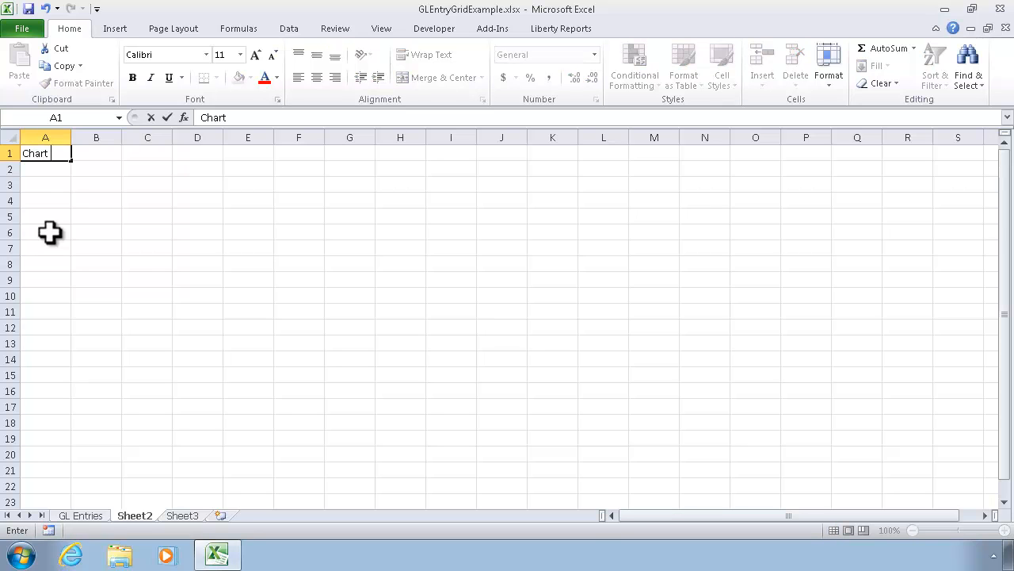
pyautogui.write(' of Account')
pyautogui.press('Return')
pyautogui.press('Return')
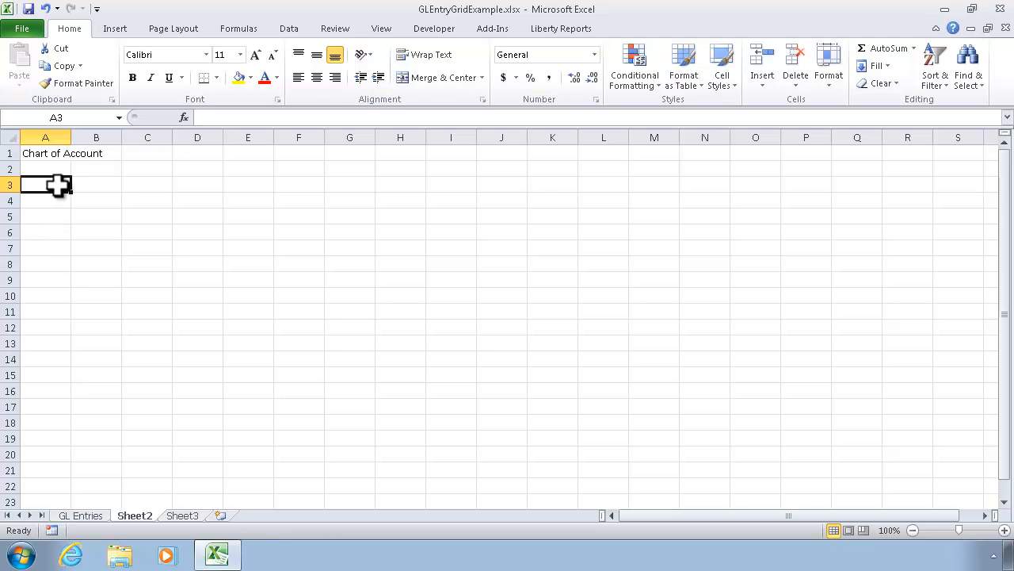
# Step: Start an Office Connector Query Wizard query at cell A3 for the Timberline Construction company, signing in with the operator password
pyautogui.click(490, 29)
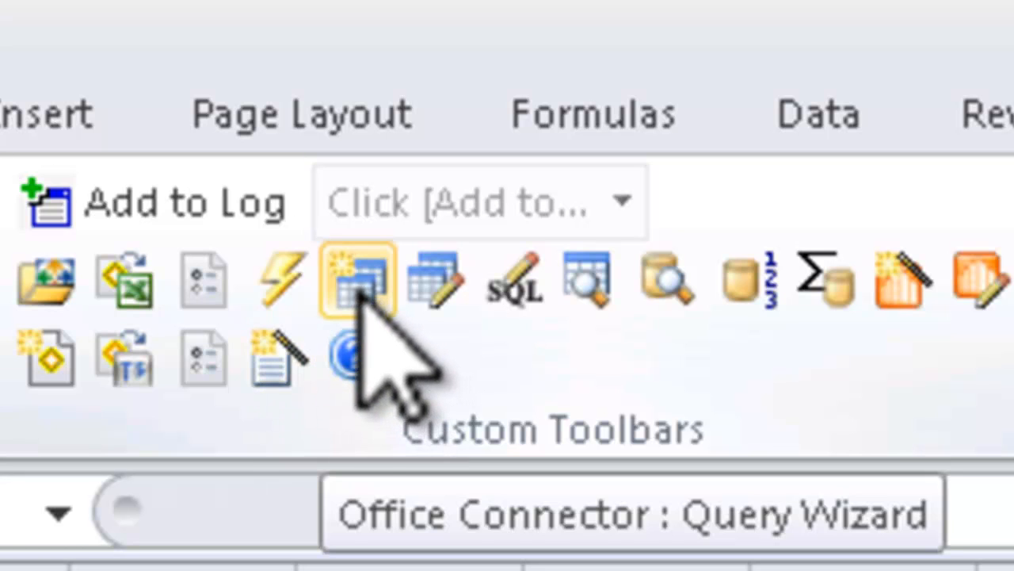
pyautogui.click(360, 284)
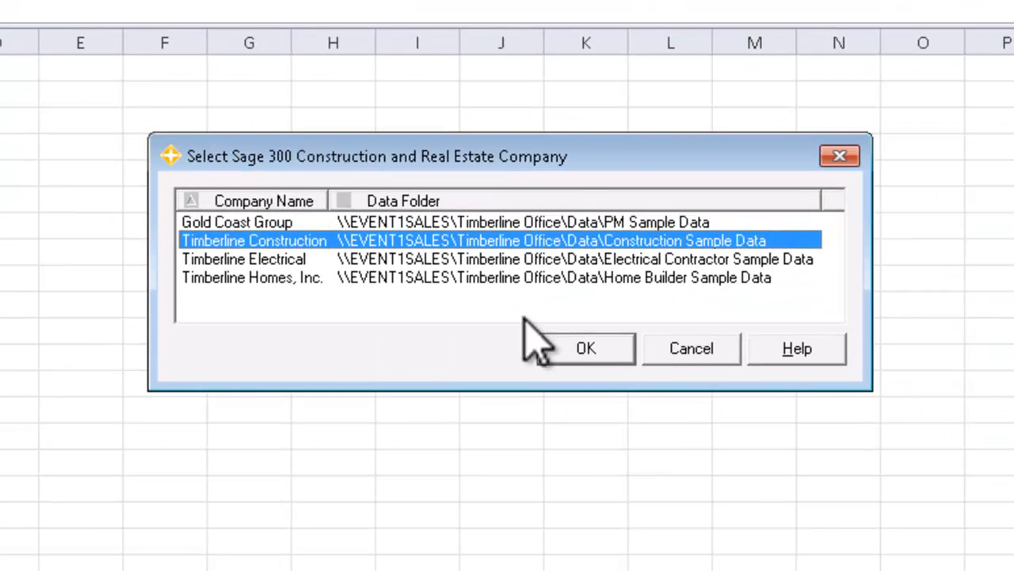
pyautogui.click(585, 349)
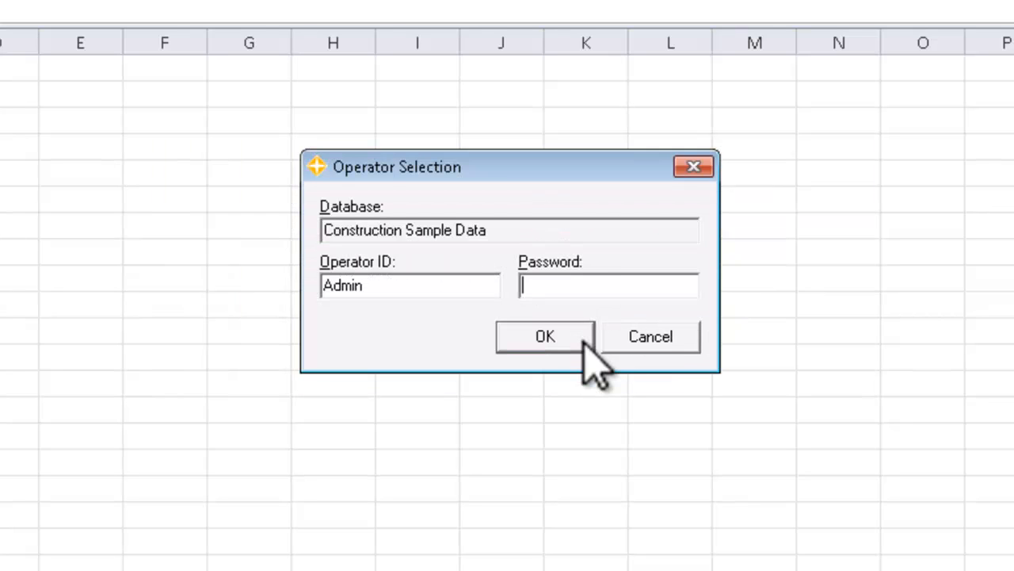
pyautogui.write('*********')
pyautogui.press('Return')
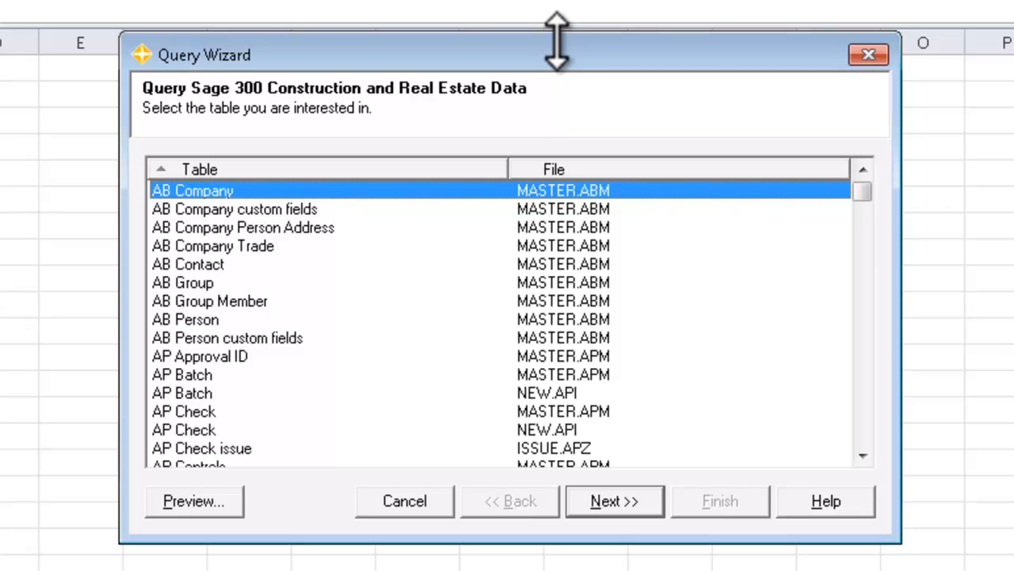
# Step: Find the GL Account table in the query's table list and choose it as the data source
pyautogui.hotkey('ctrl', 'f')
pyautogui.write('G')
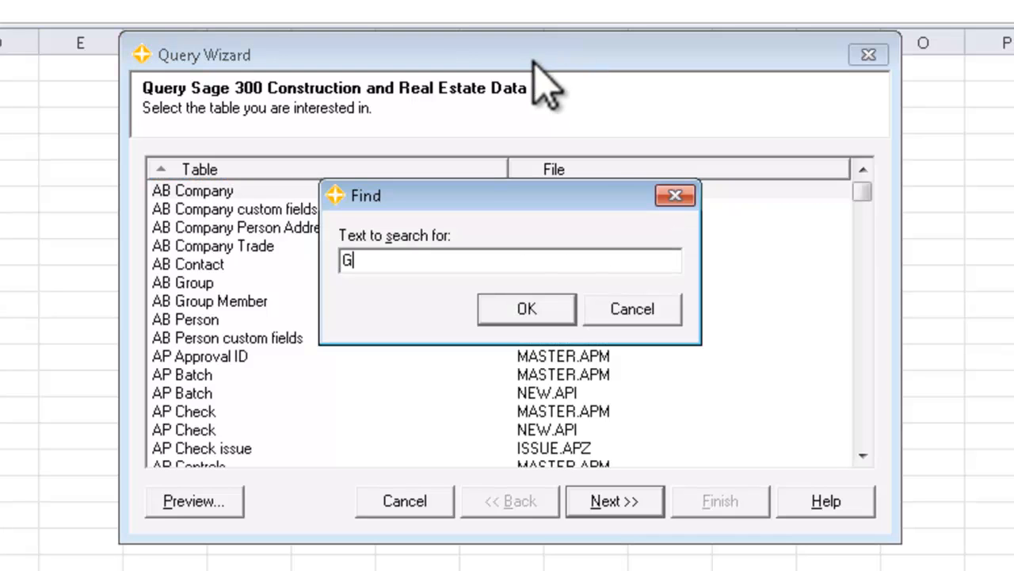
pyautogui.write('L Account')
pyautogui.press('Return')
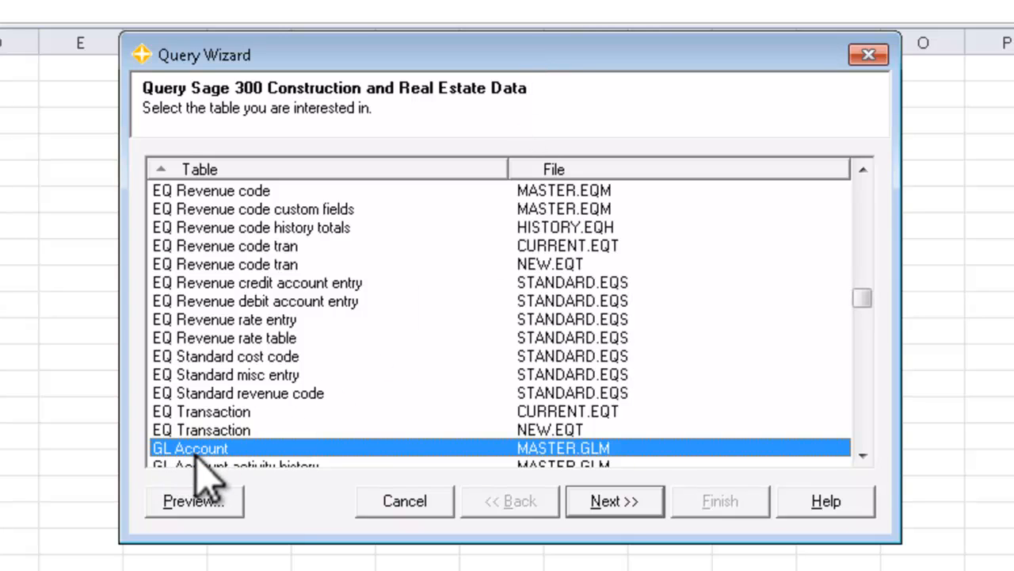
pyautogui.click(619, 507)
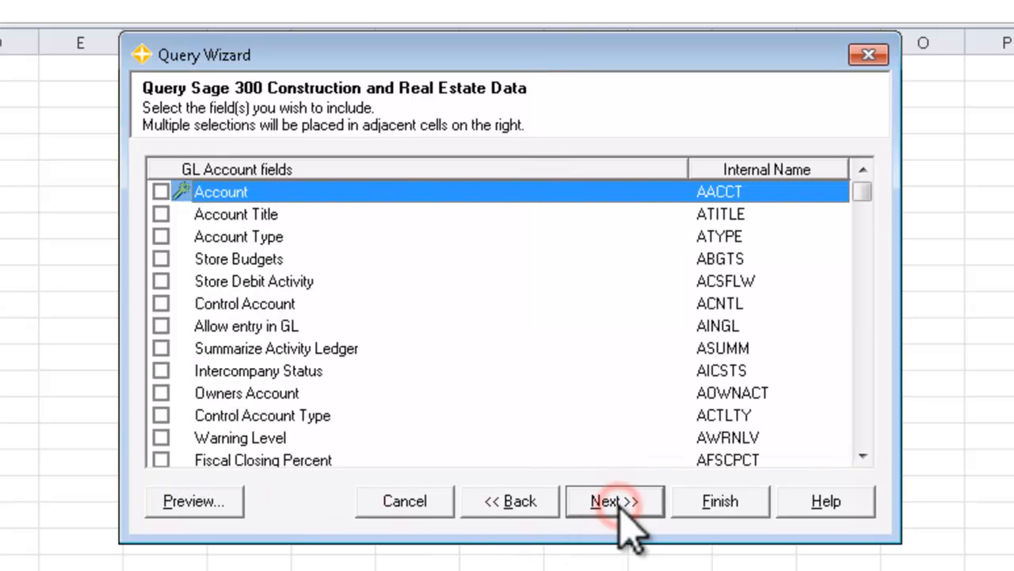
# Step: Include the Account and Account Title fields without conditions, and insert the query as a refreshable table with field names
pyautogui.click(161, 191)
pyautogui.click(161, 214)
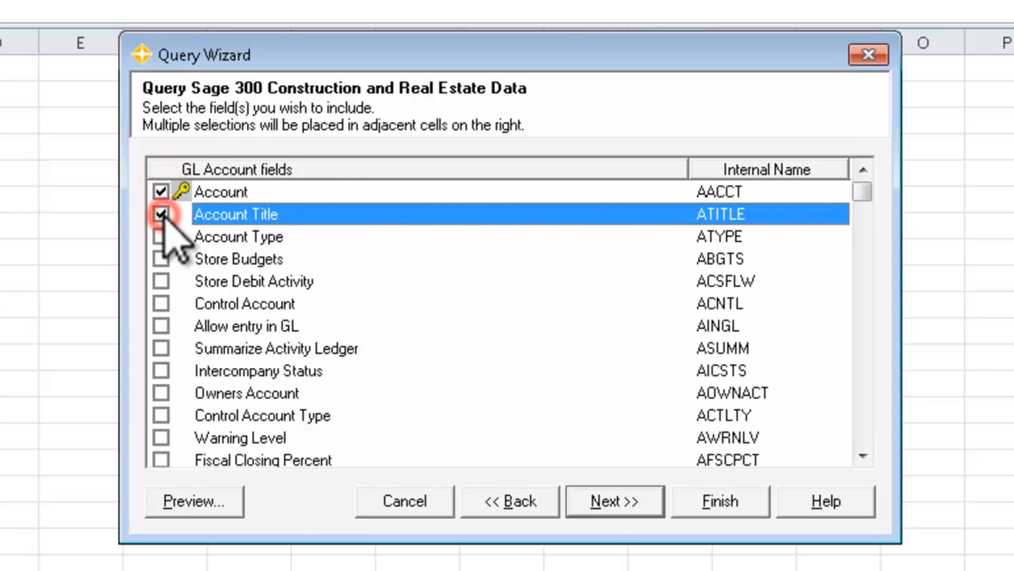
pyautogui.click(615, 502)
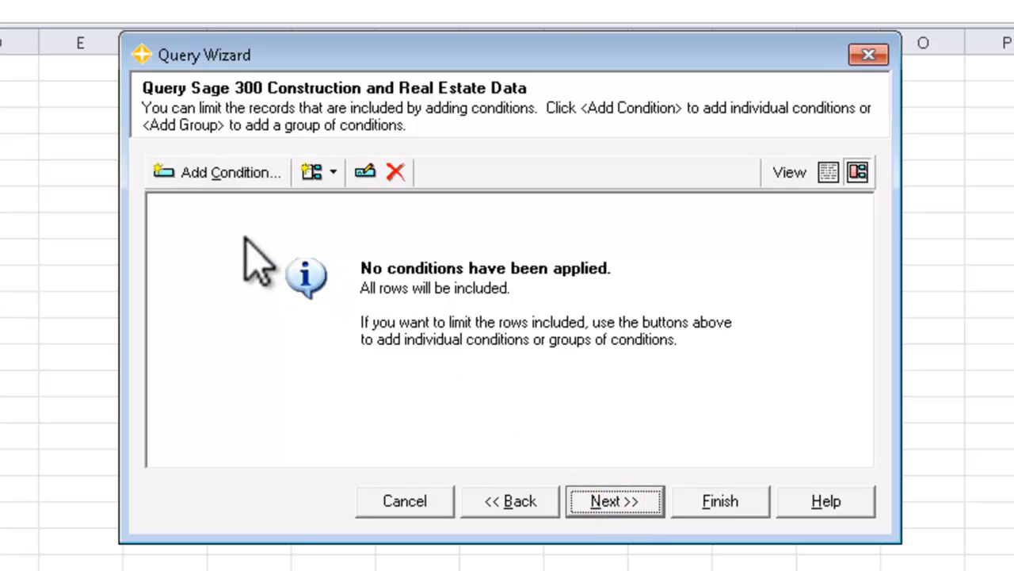
pyautogui.click(615, 500)
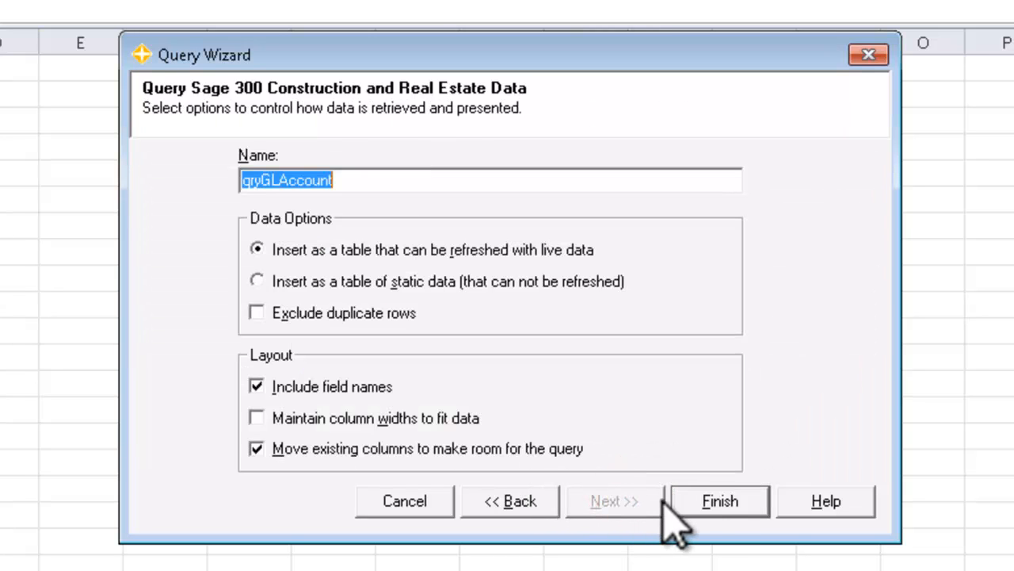
pyautogui.click(718, 501)
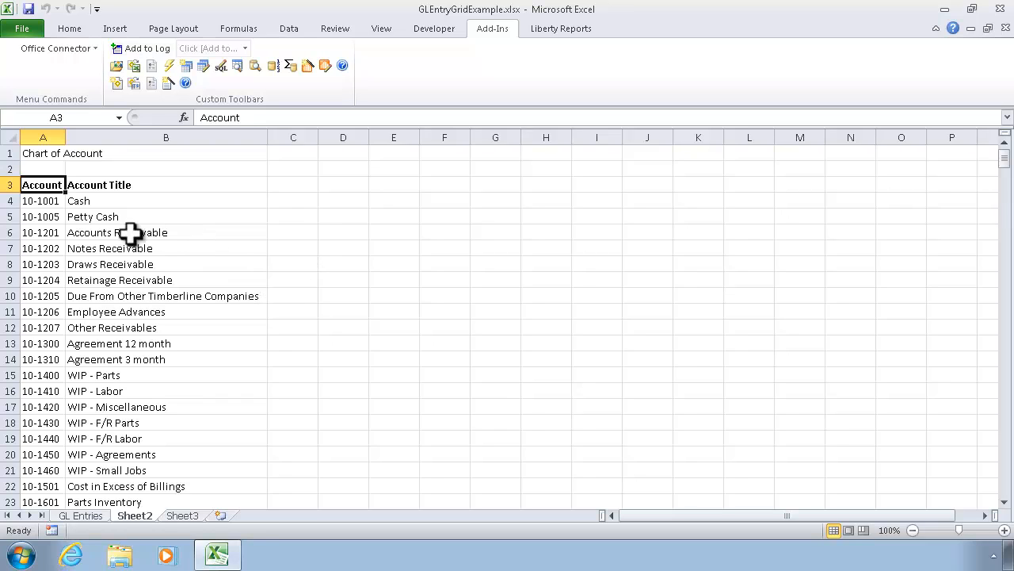
# Step: Name the range of all account numbers in column A, from A4 to A405, AccountList
pyautogui.moveTo(42, 205); pyautogui.dragTo(42, 280)
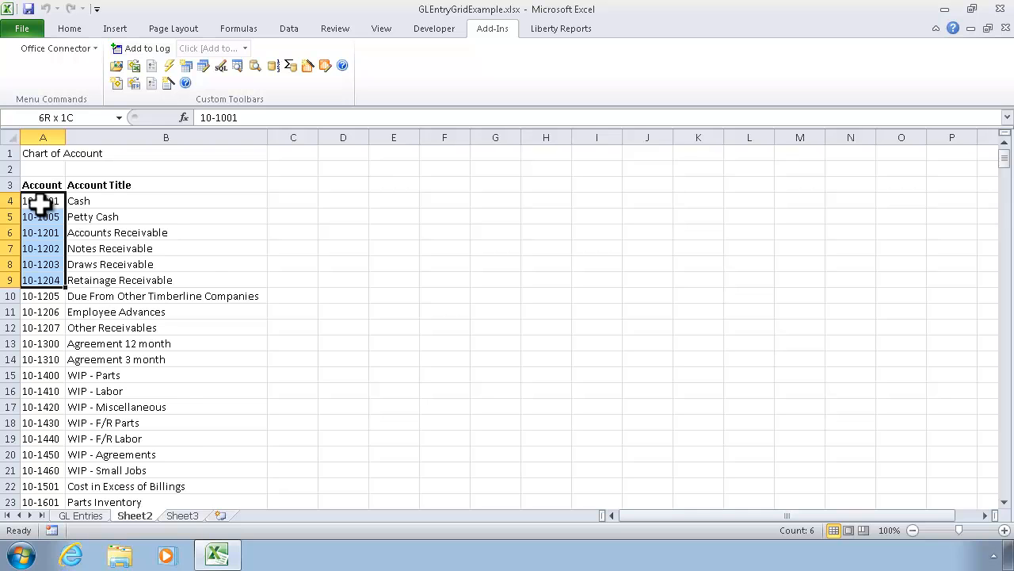
pyautogui.scroll(-20, 40, 204)
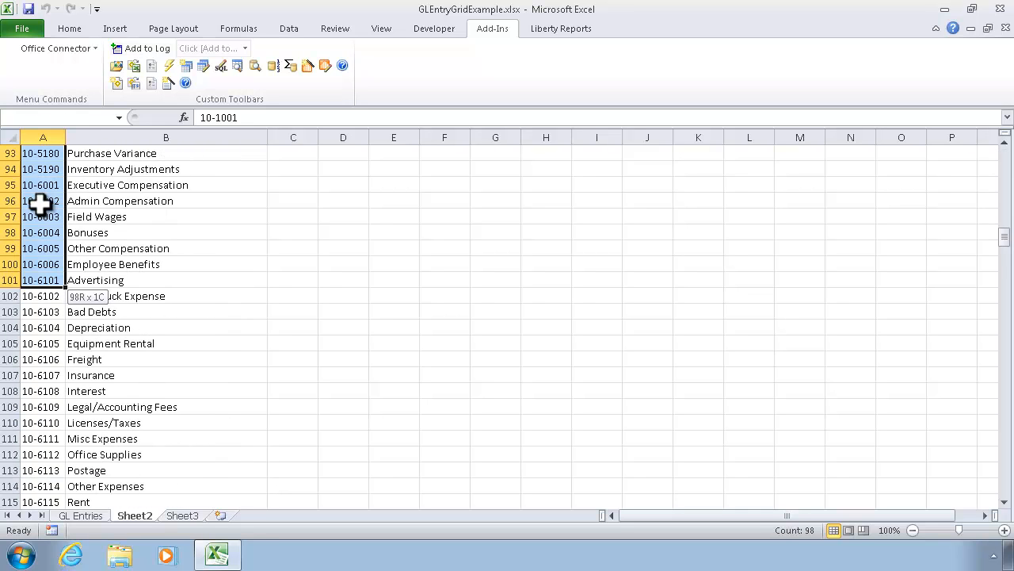
pyautogui.scroll(-20, 40, 204)
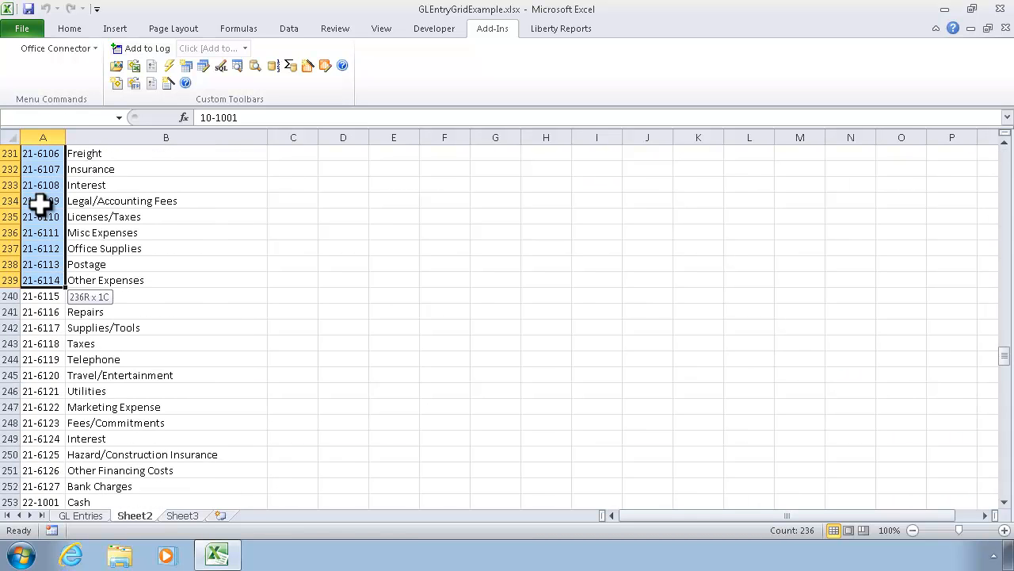
pyautogui.scroll(-20, 39, 204)
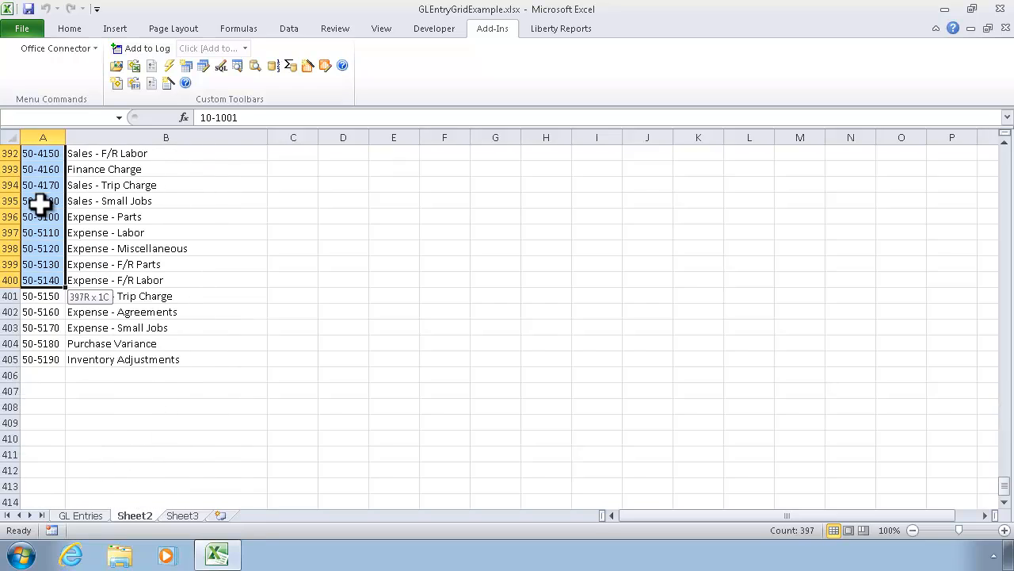
pyautogui.scroll(-2, 40, 205)
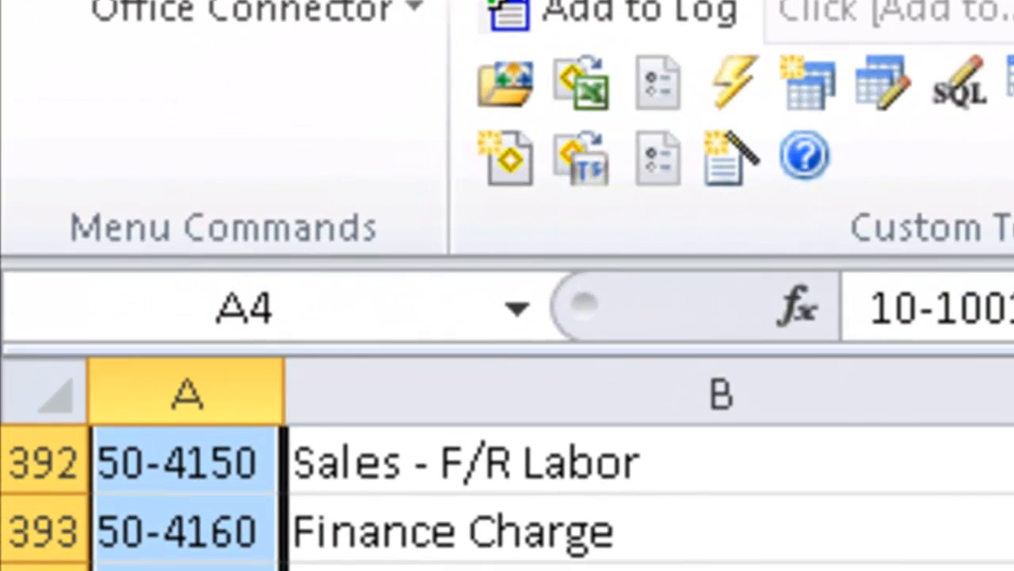
pyautogui.click(317, 306)
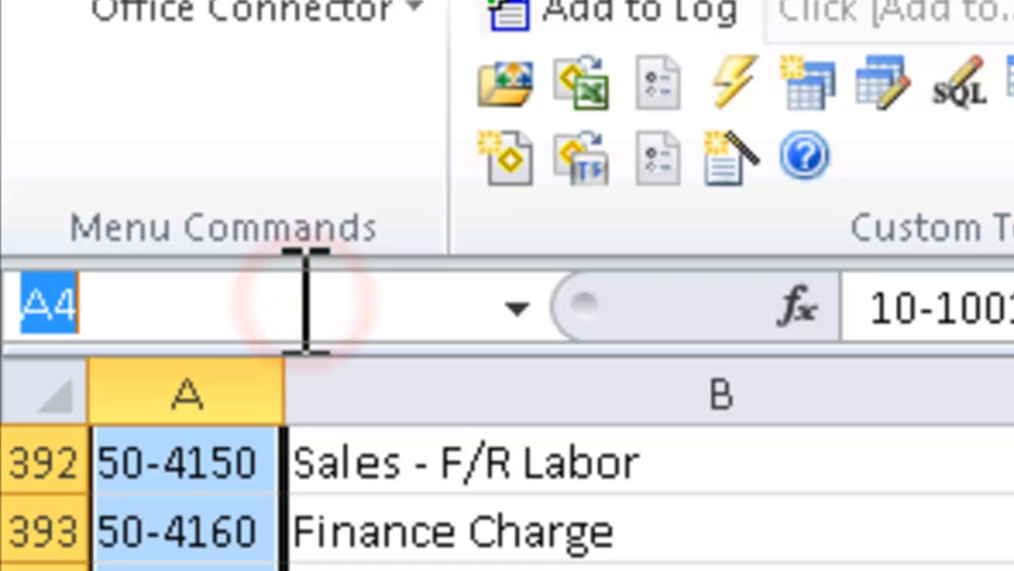
pyautogui.write('AccountList')
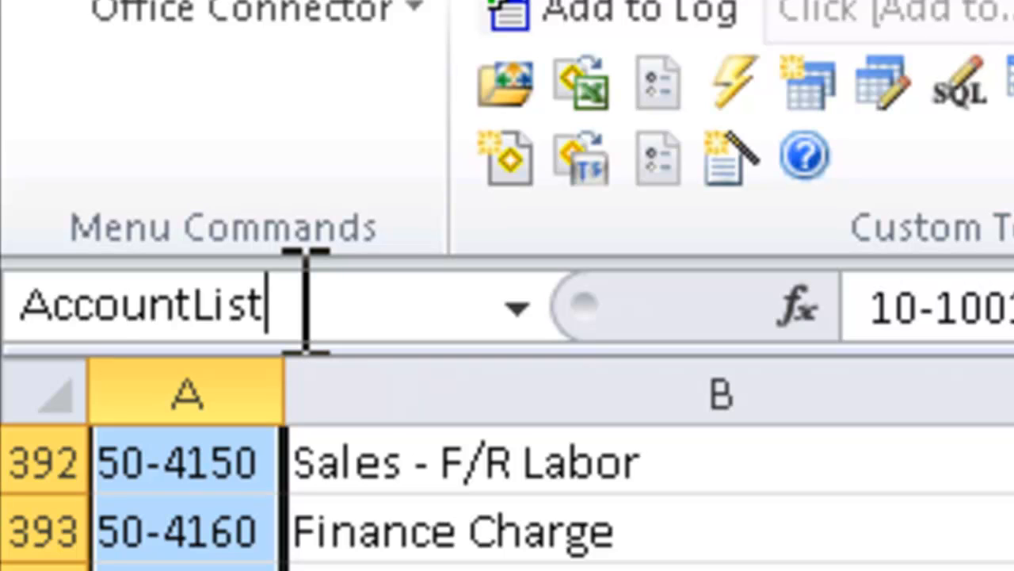
pyautogui.press('Return')
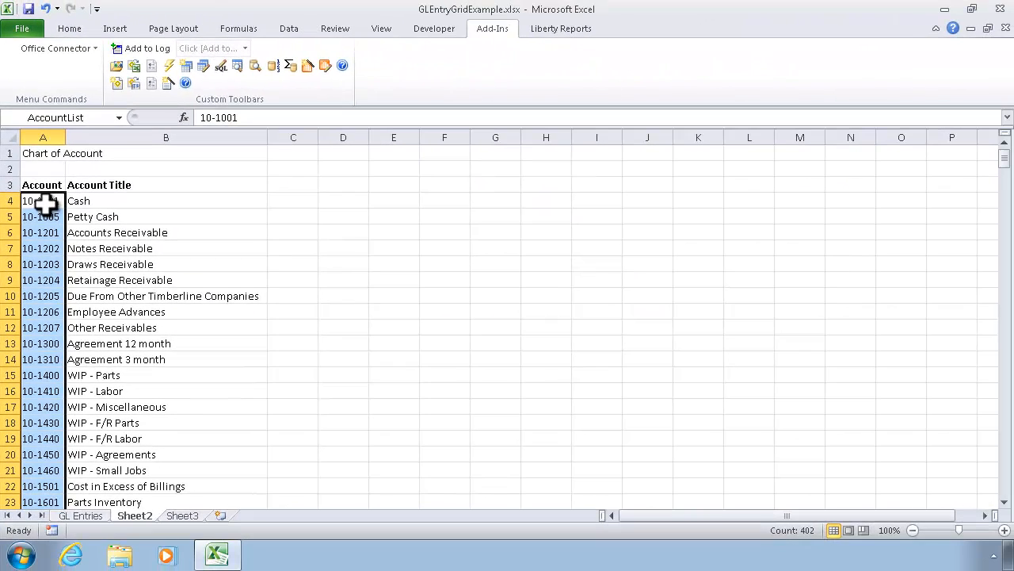
pyautogui.click(45, 204)
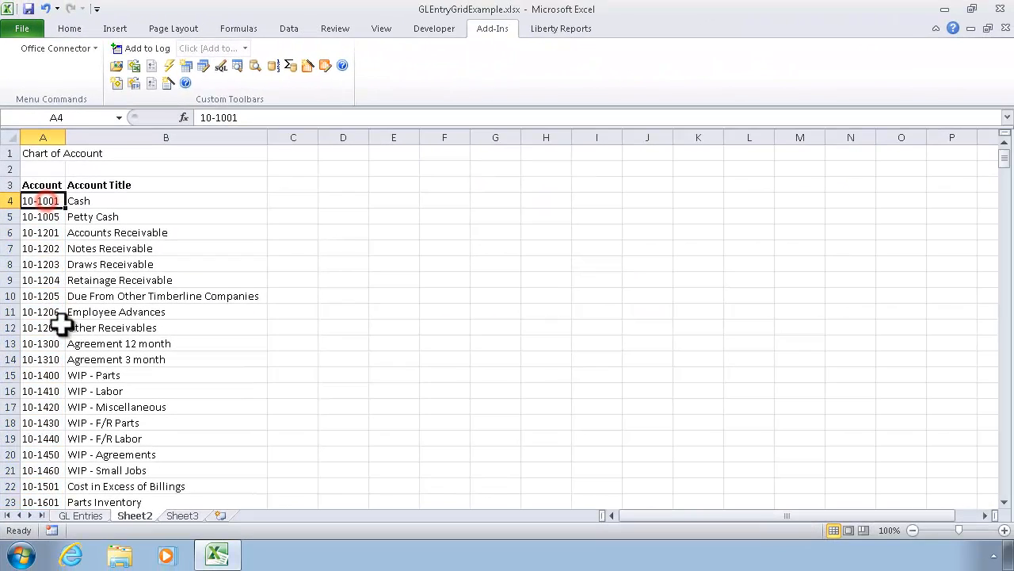
# Step: Apply list data validation with the source =AccountList to the Account cell A4 on the GL Entries sheet
pyautogui.click(80, 516)
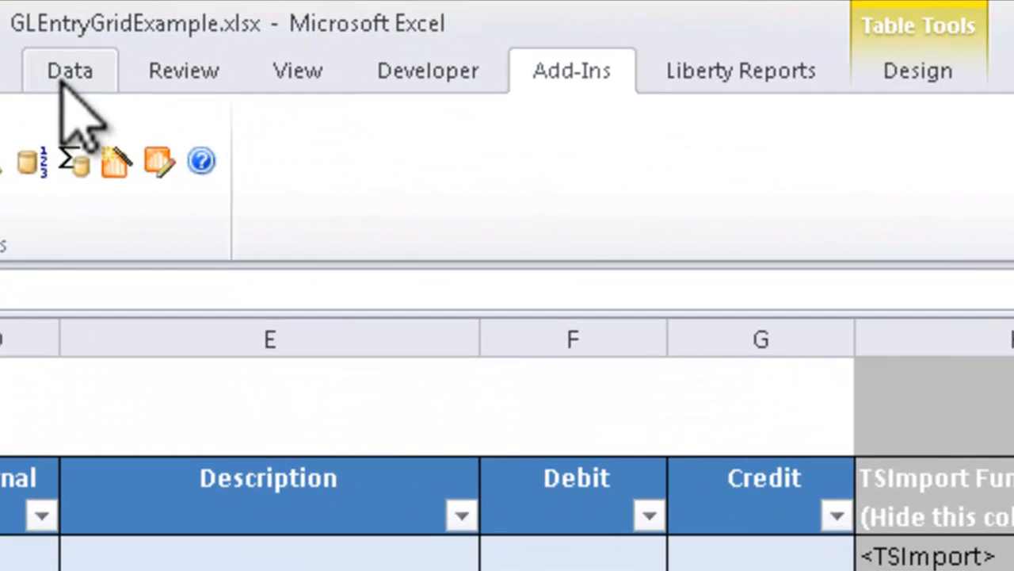
pyautogui.click(64, 73)
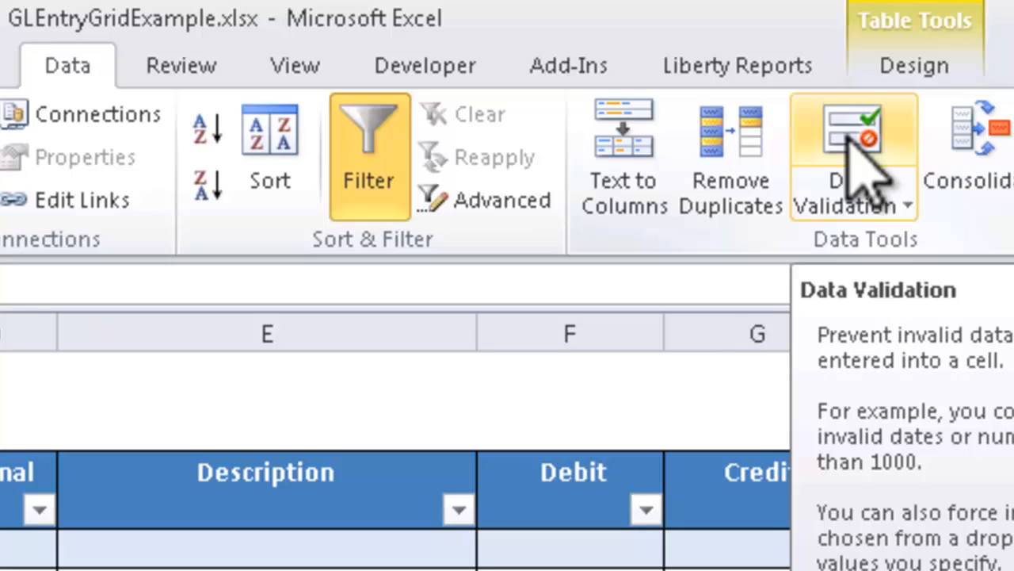
pyautogui.click(854, 146)
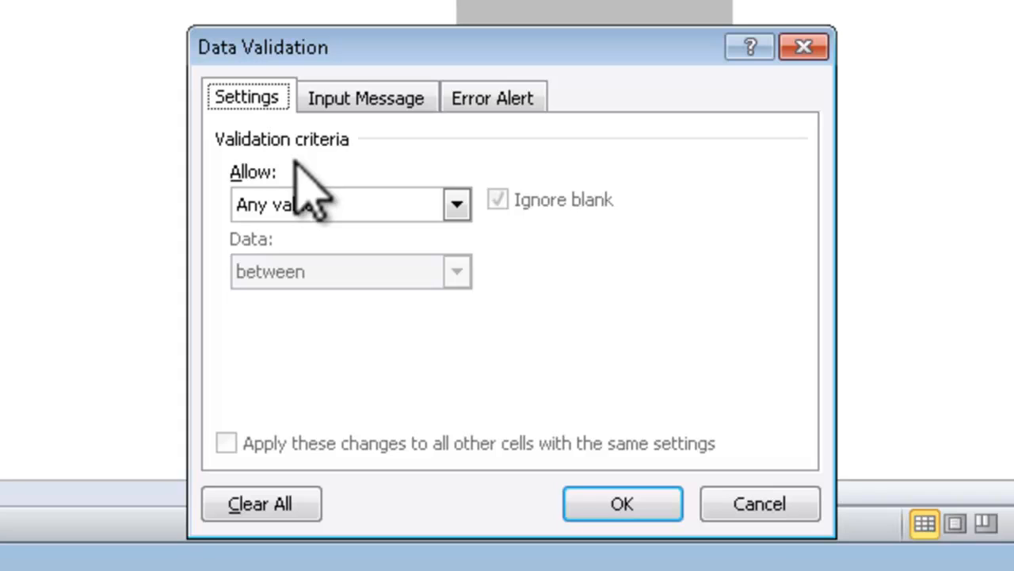
pyautogui.click(456, 204)
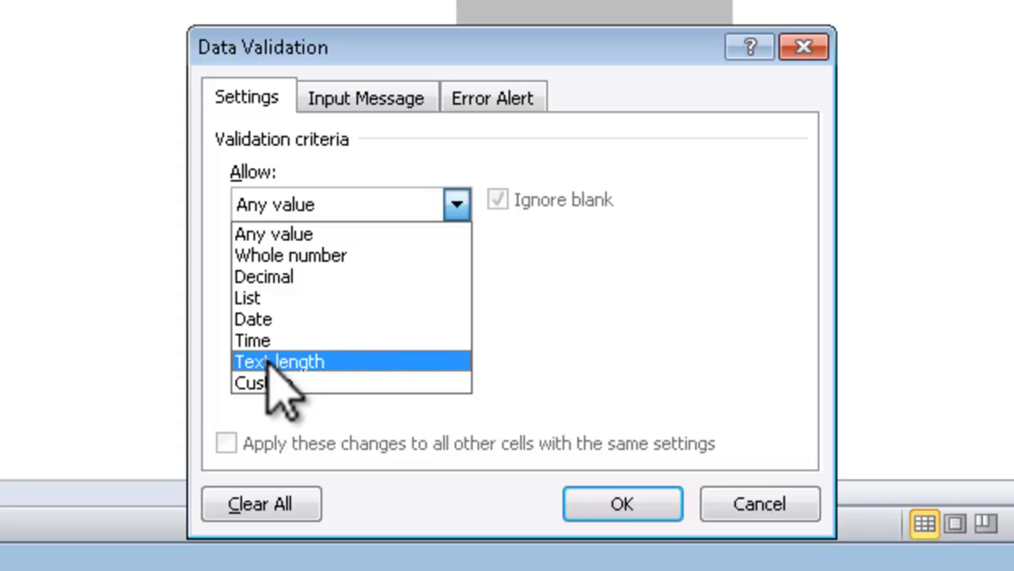
pyautogui.click(272, 300)
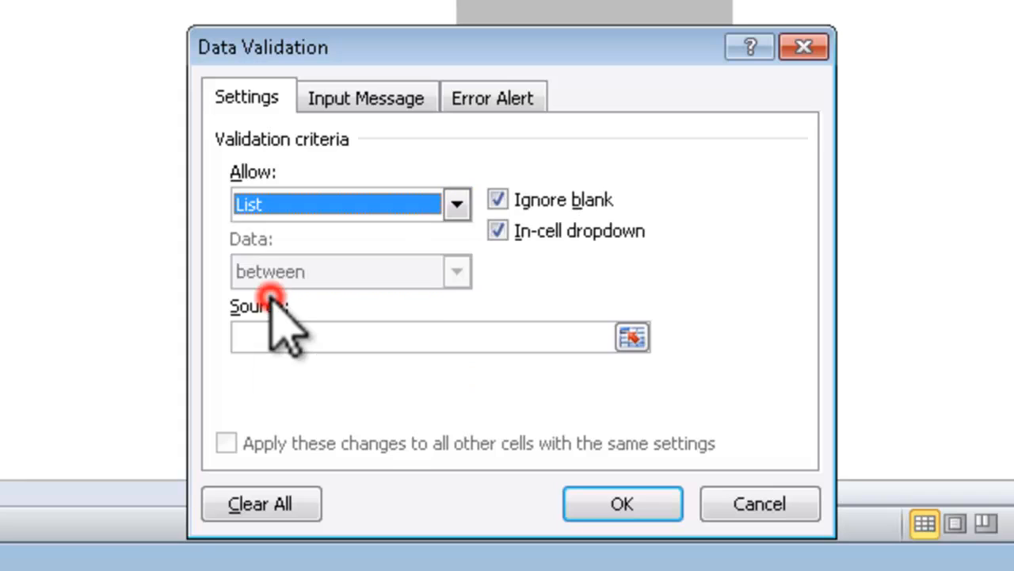
pyautogui.click(297, 336)
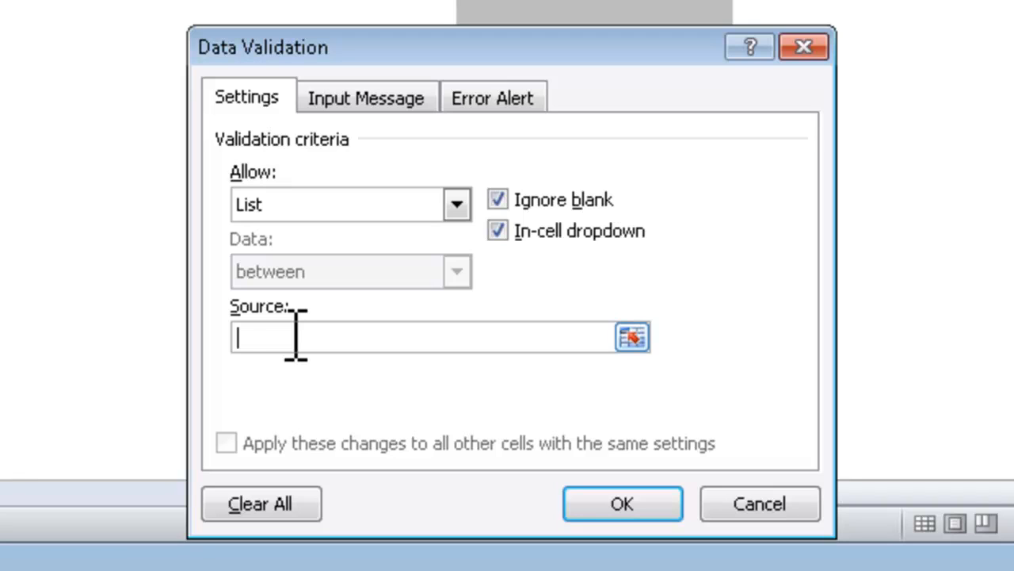
pyautogui.write('=AccountList')
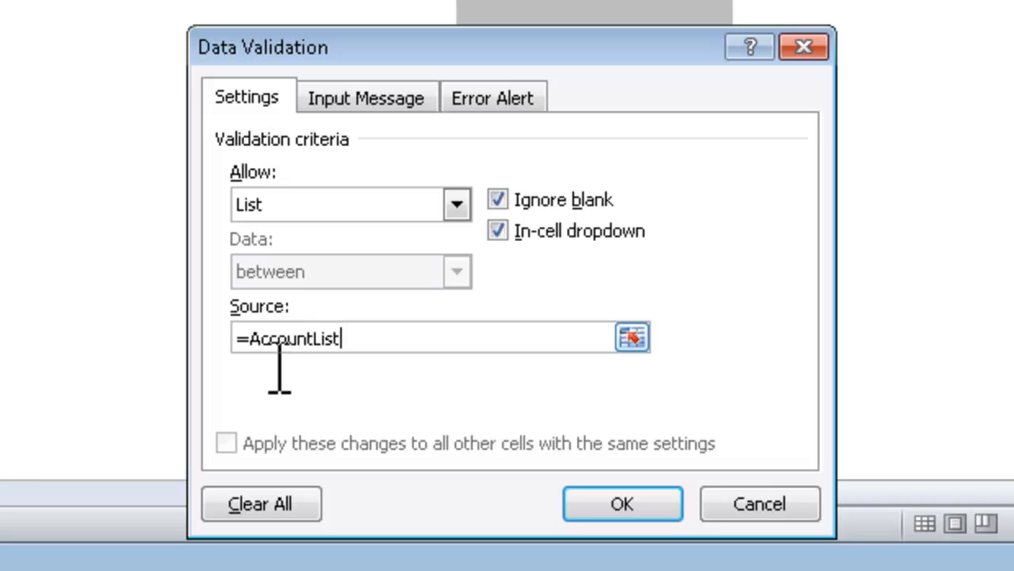
pyautogui.click(613, 504)
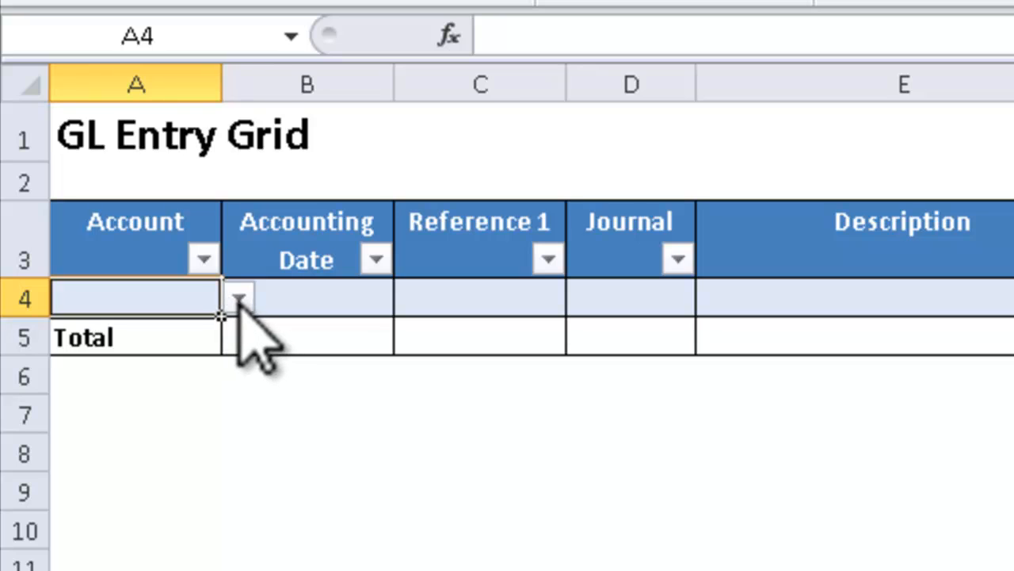
# Step: Browse the account numbers offered by the validation dropdown in cell A4, then close it without choosing one
pyautogui.click(239, 298)
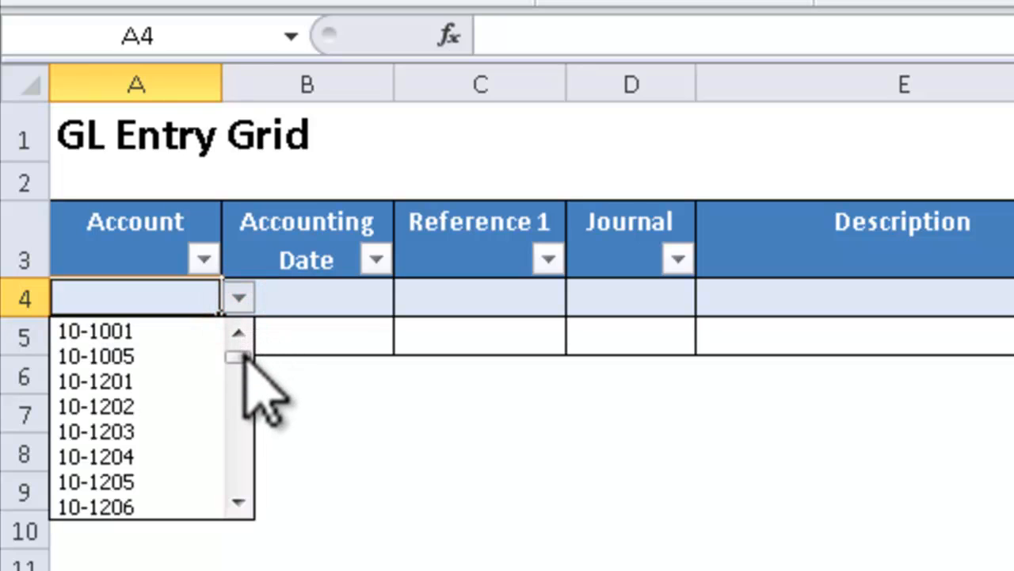
pyautogui.click(242, 356)
pyautogui.moveTo(241, 356); pyautogui.dragTo(240, 402)
pyautogui.moveTo(232, 476); pyautogui.dragTo(240, 319)
pyautogui.click(238, 293)
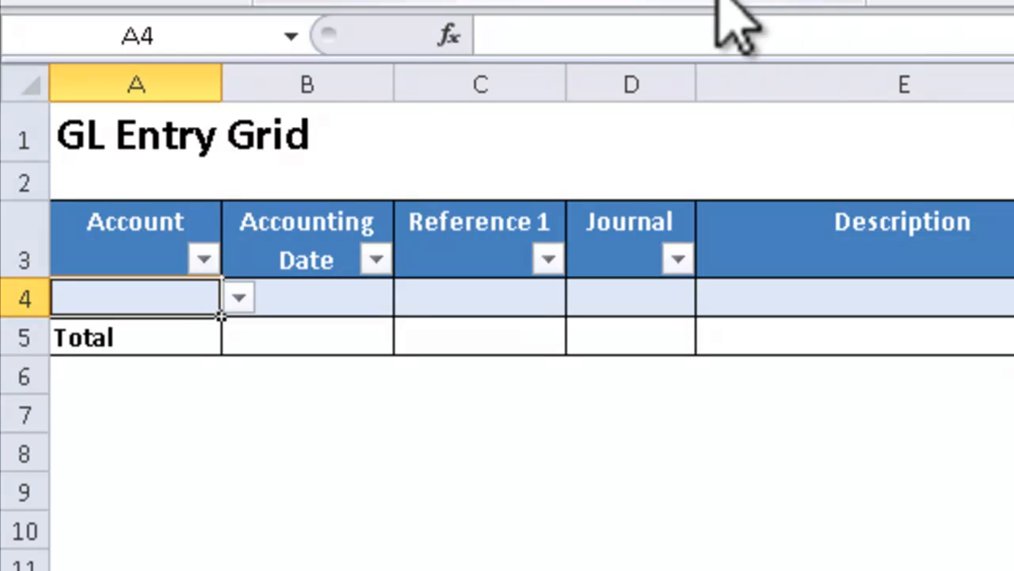
# Step: Insert a new column between Account and Accounting Date, widen it, and give it the header Account Title
pyautogui.rightClick(299, 83)
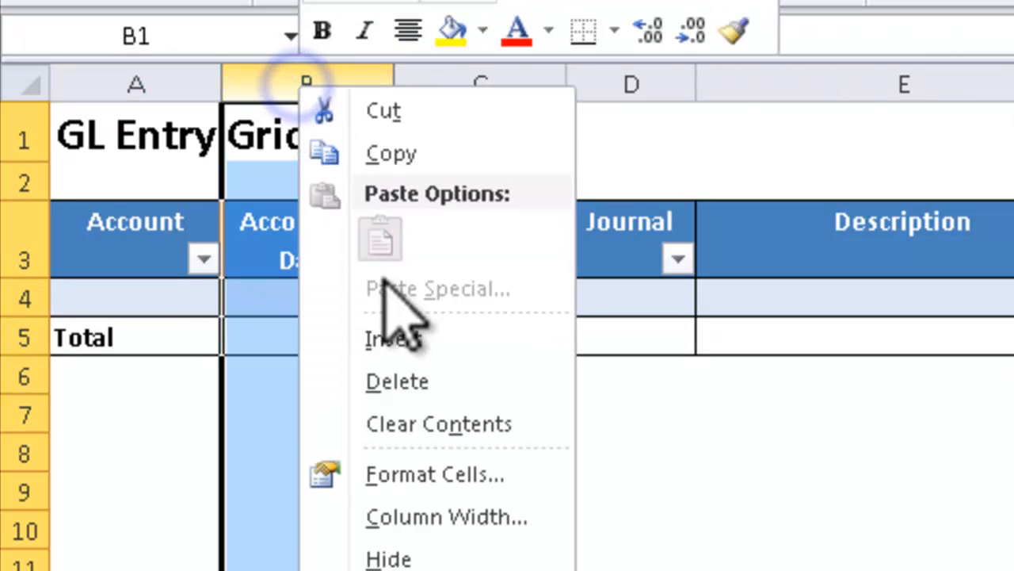
pyautogui.click(406, 342)
pyautogui.moveTo(395, 80); pyautogui.dragTo(716, 95)
pyautogui.click(416, 247)
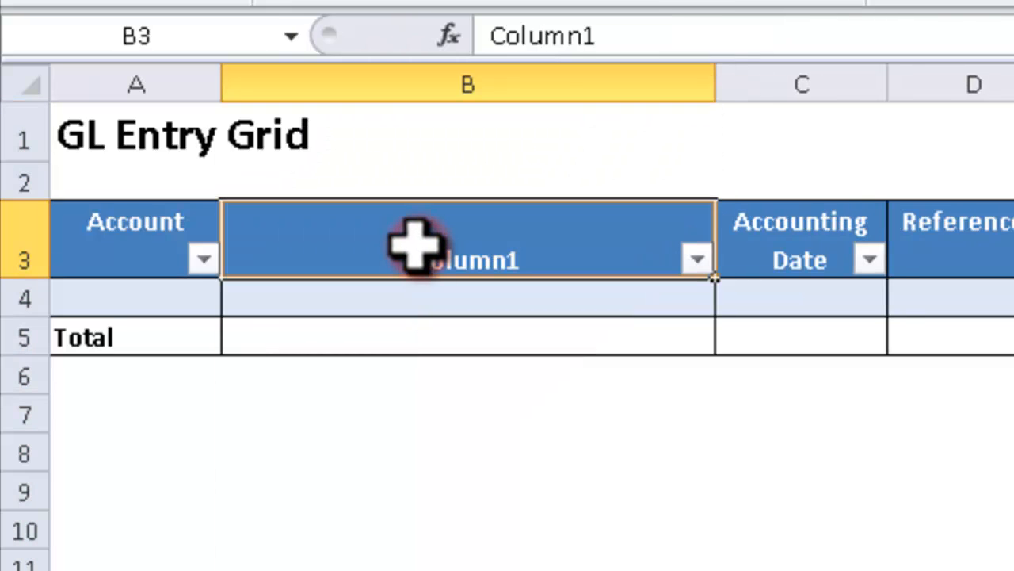
pyautogui.write('Account Title')
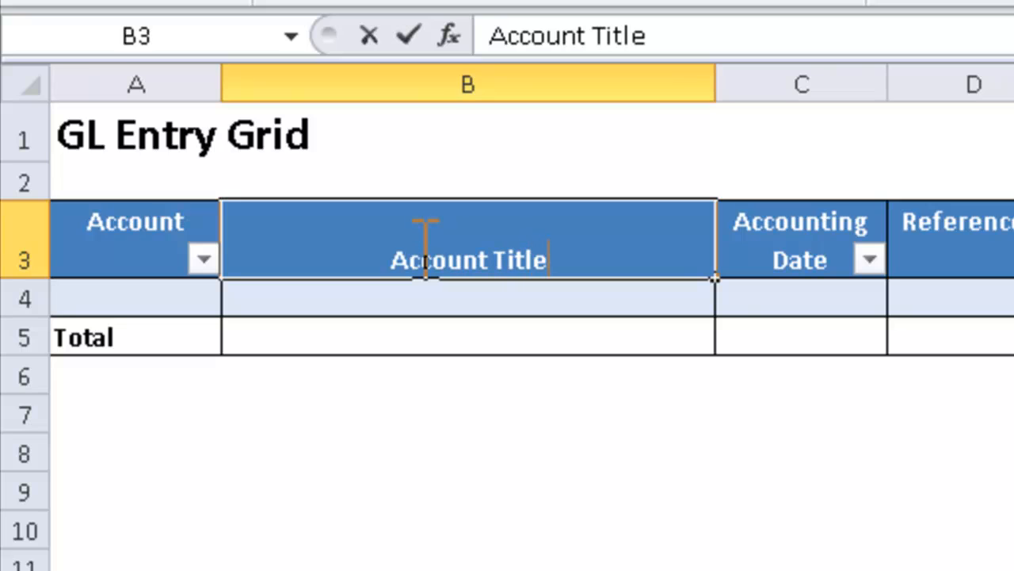
pyautogui.press('Return')
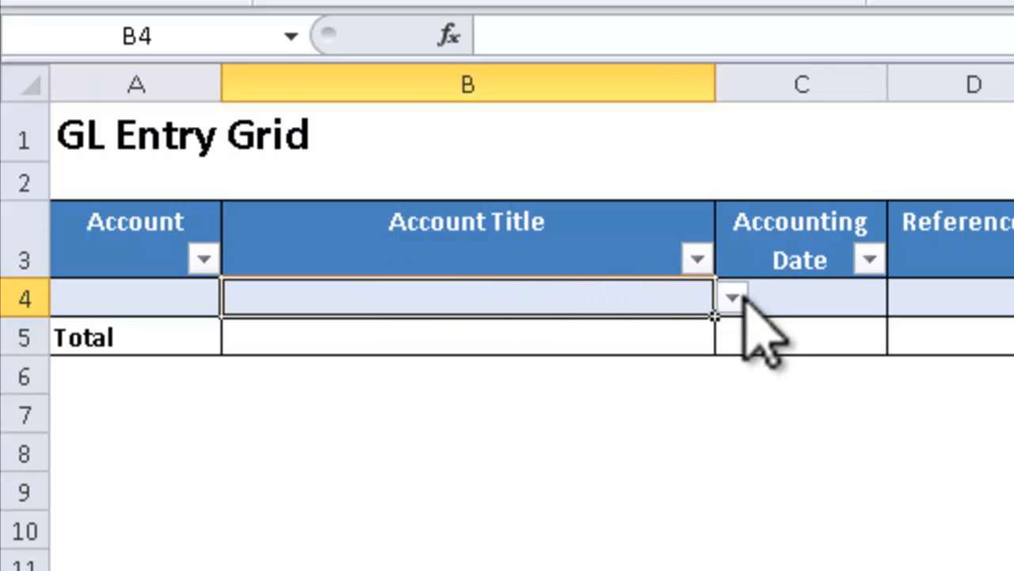
# Step: Clear all data validation from the Account Title cell B4, and check the account dropdown in cell A4
pyautogui.click(732, 297)
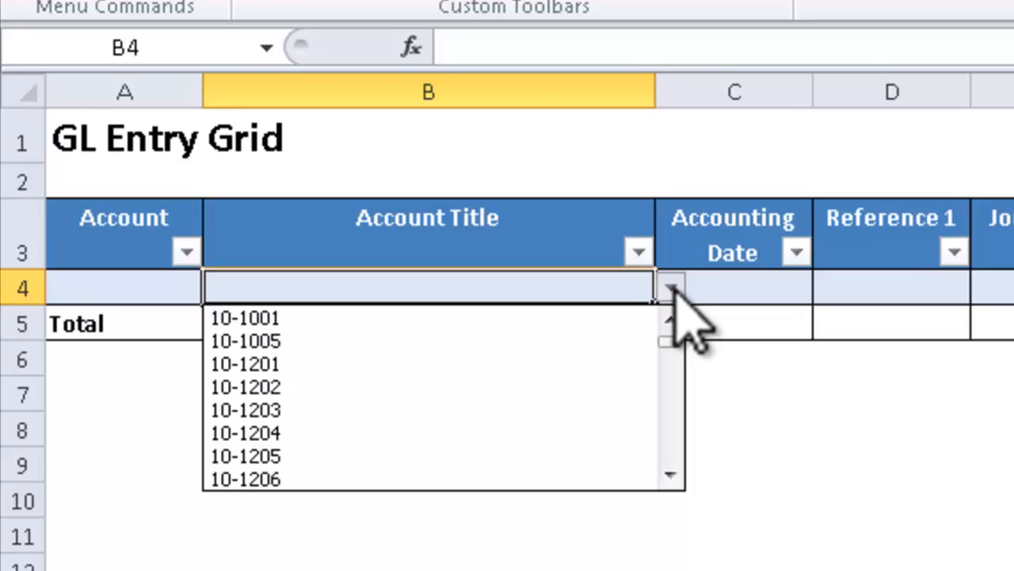
pyautogui.click(670, 287)
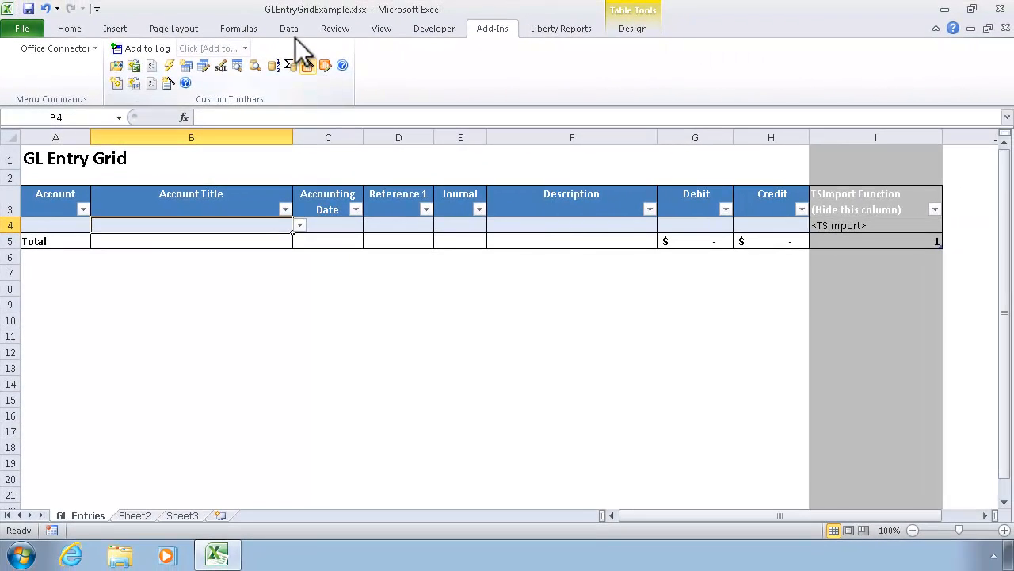
pyautogui.click(288, 30)
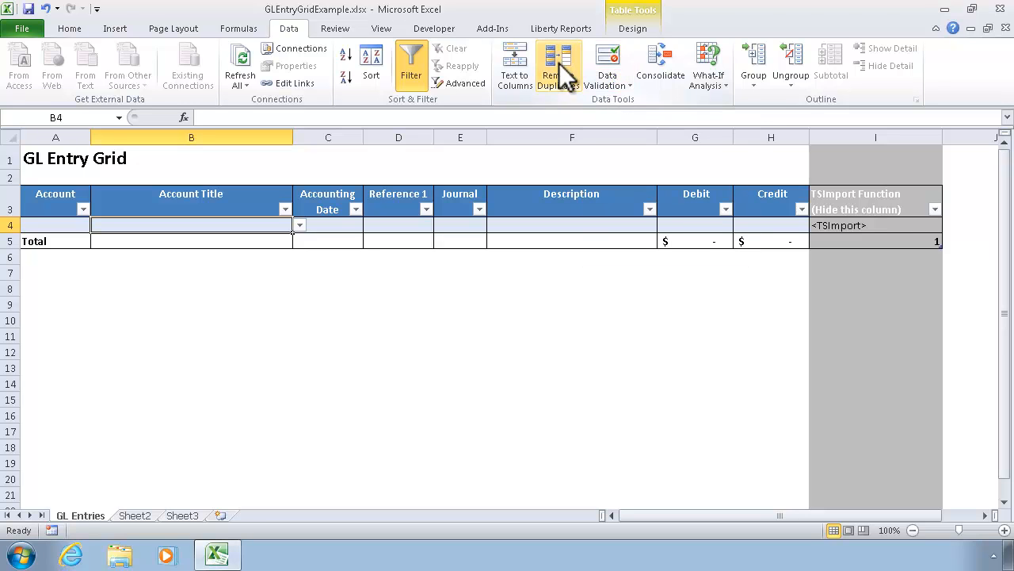
pyautogui.click(615, 61)
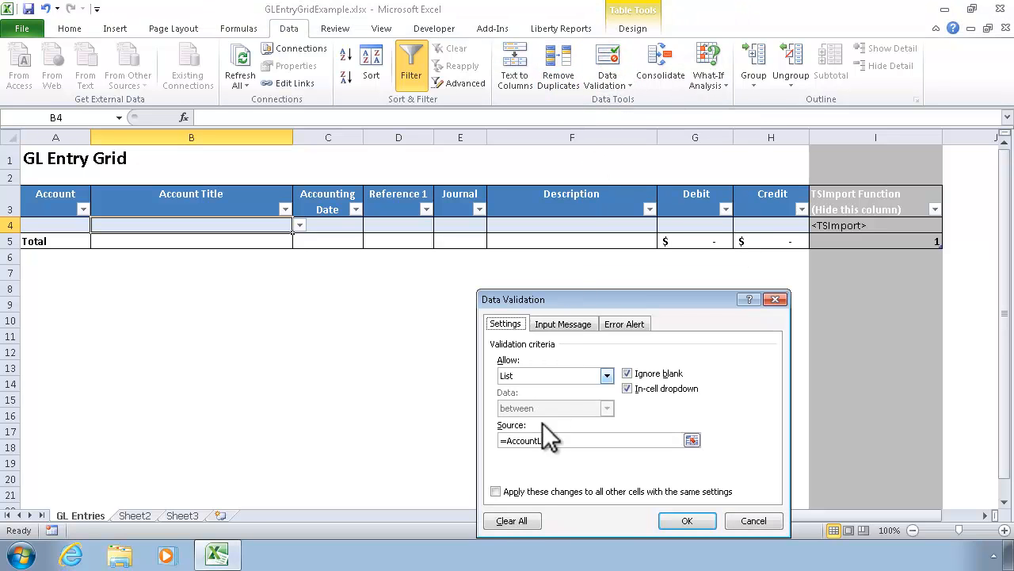
pyautogui.click(513, 521)
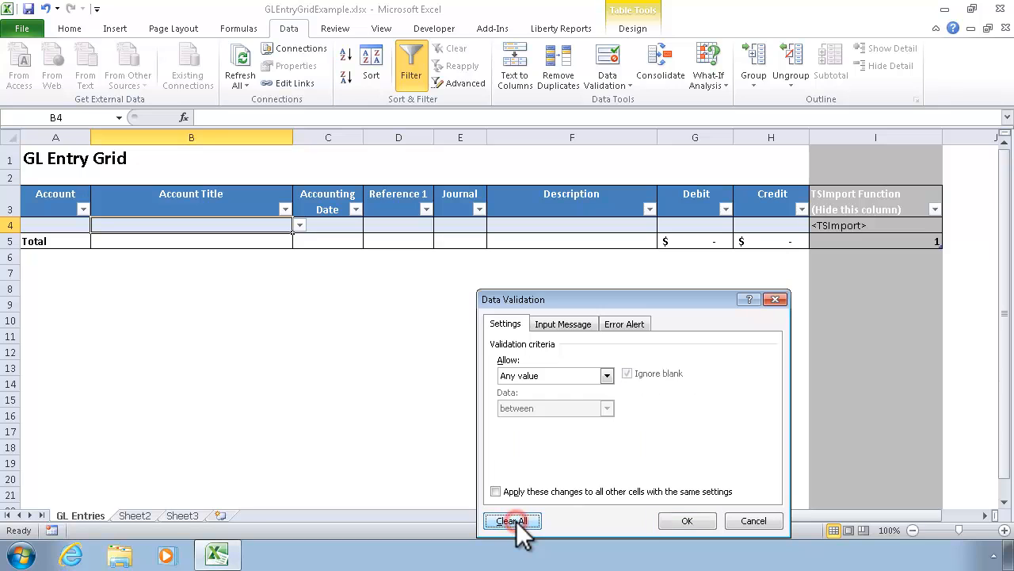
pyautogui.click(687, 520)
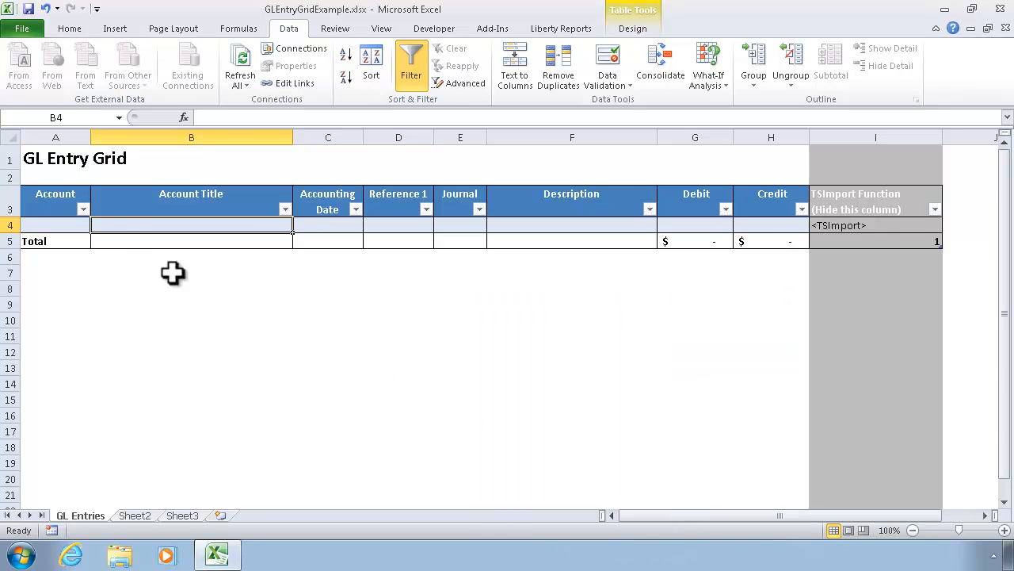
pyautogui.click(68, 225)
pyautogui.click(96, 225)
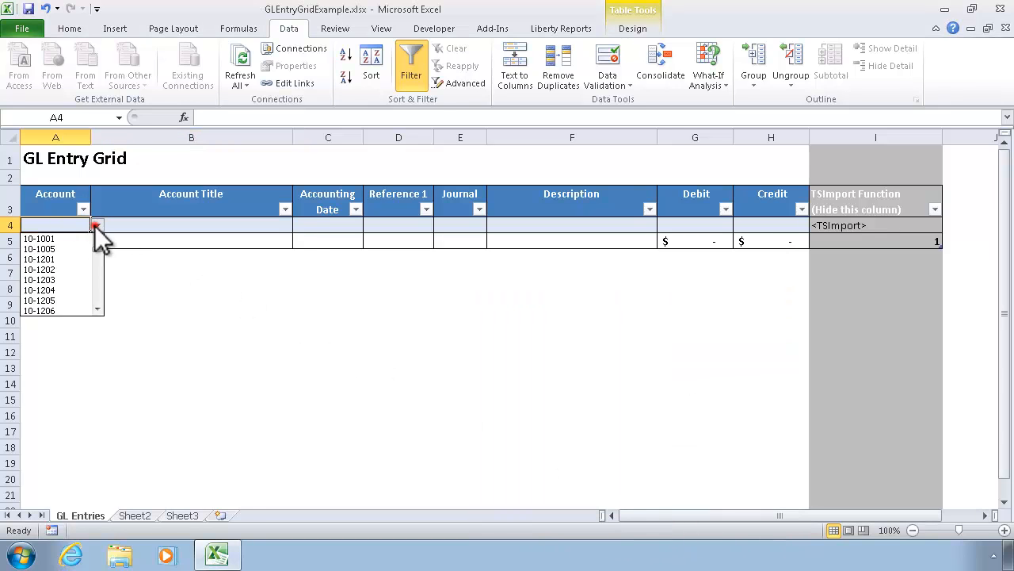
# Step: Set the number format of the Account Title cell B4 to General
pyautogui.click(139, 223)
pyautogui.click(149, 220)
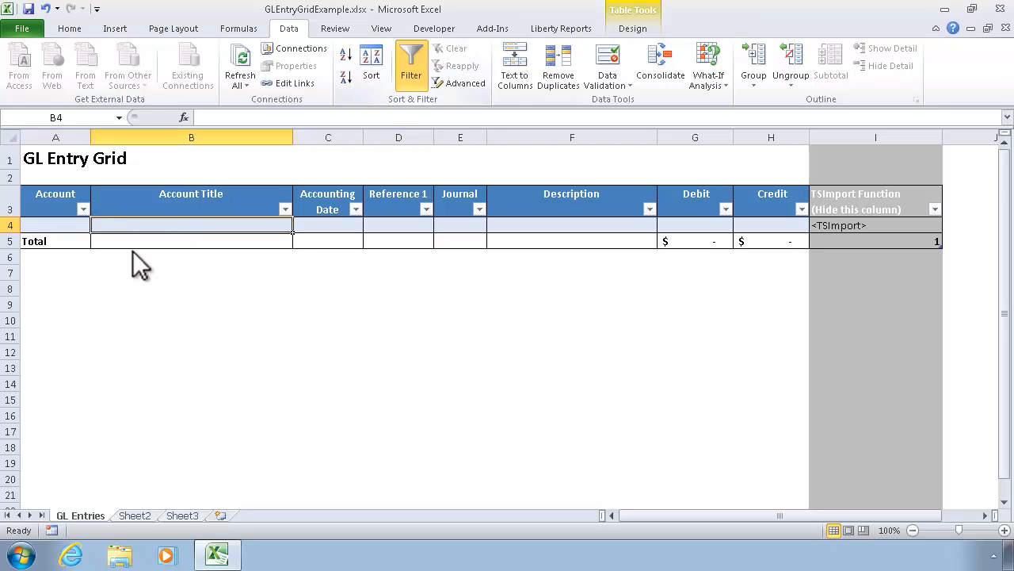
pyautogui.rightClick(160, 223)
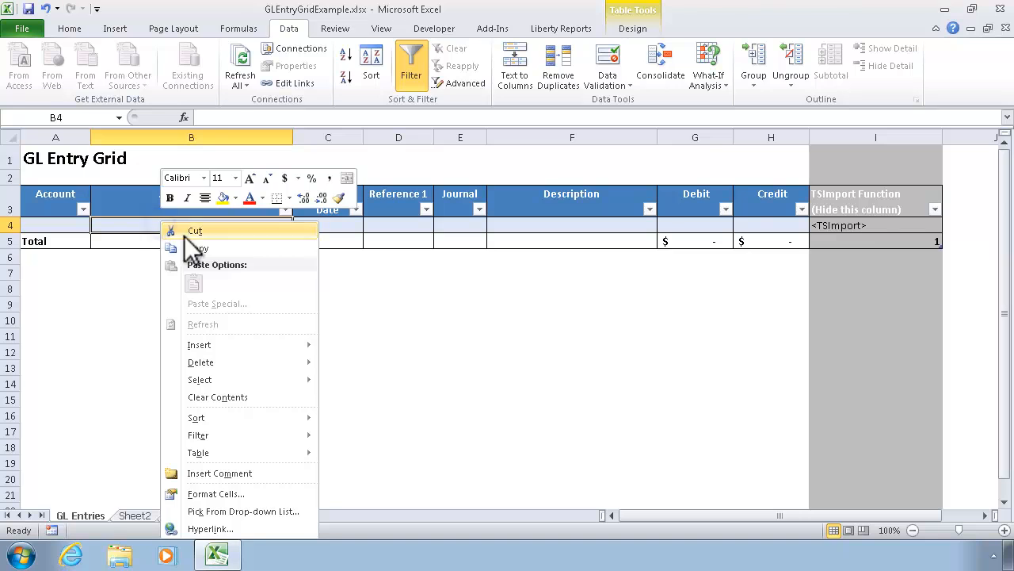
pyautogui.click(218, 493)
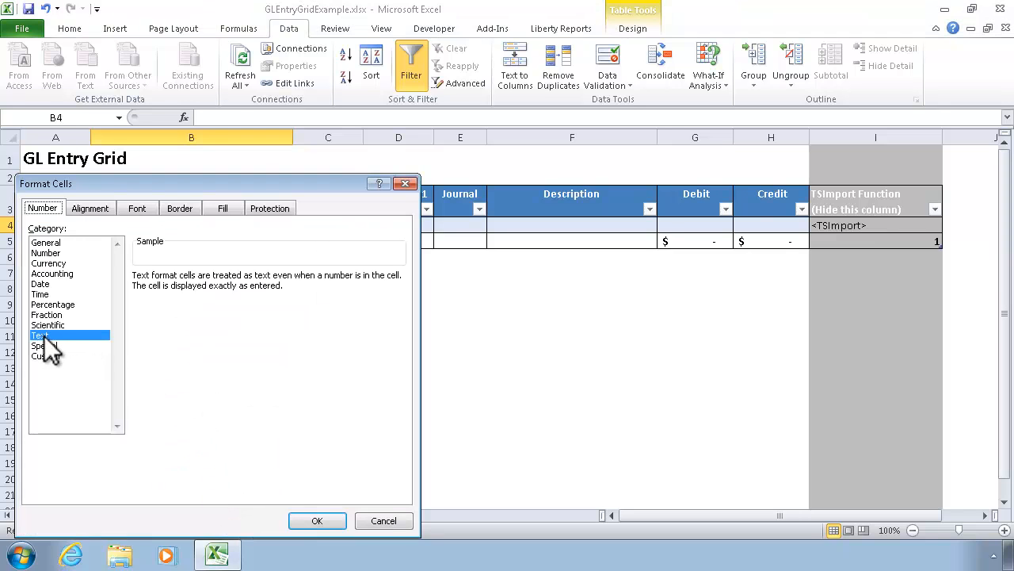
pyautogui.click(50, 242)
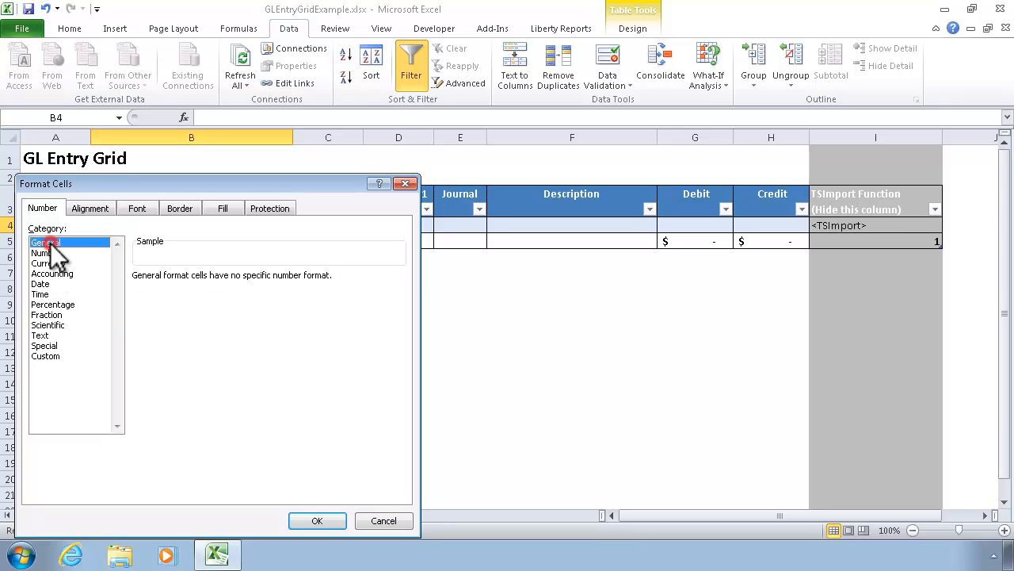
pyautogui.click(316, 521)
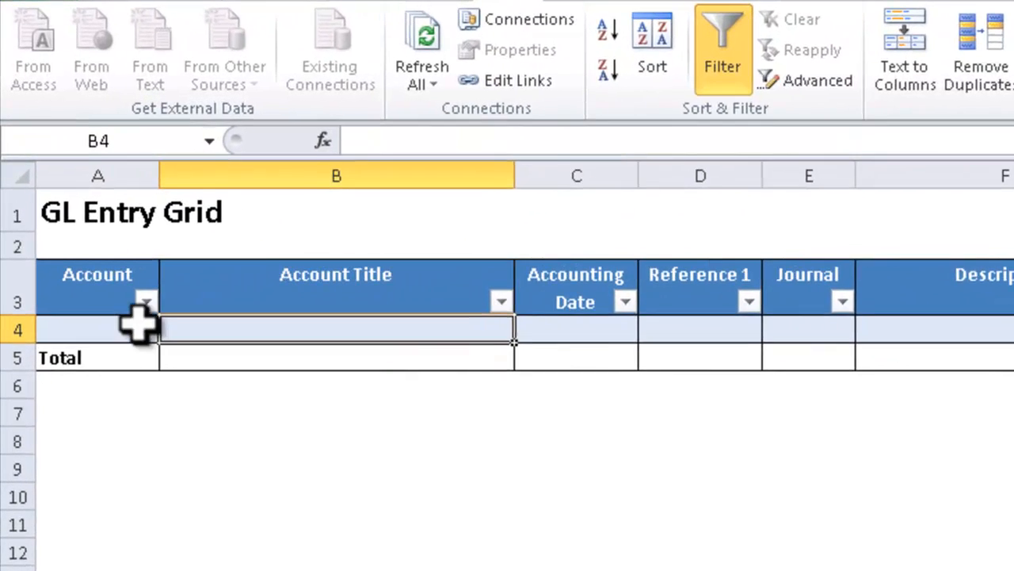
# Step: Choose the first account in the dropdown list of the Account cell A4
pyautogui.click(68, 223)
pyautogui.click(185, 348)
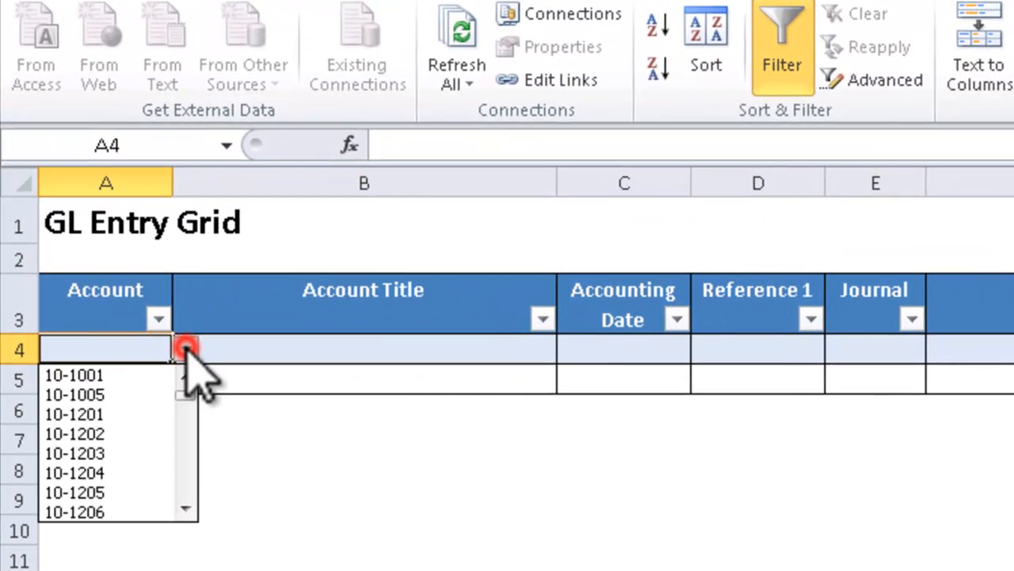
pyautogui.click(119, 376)
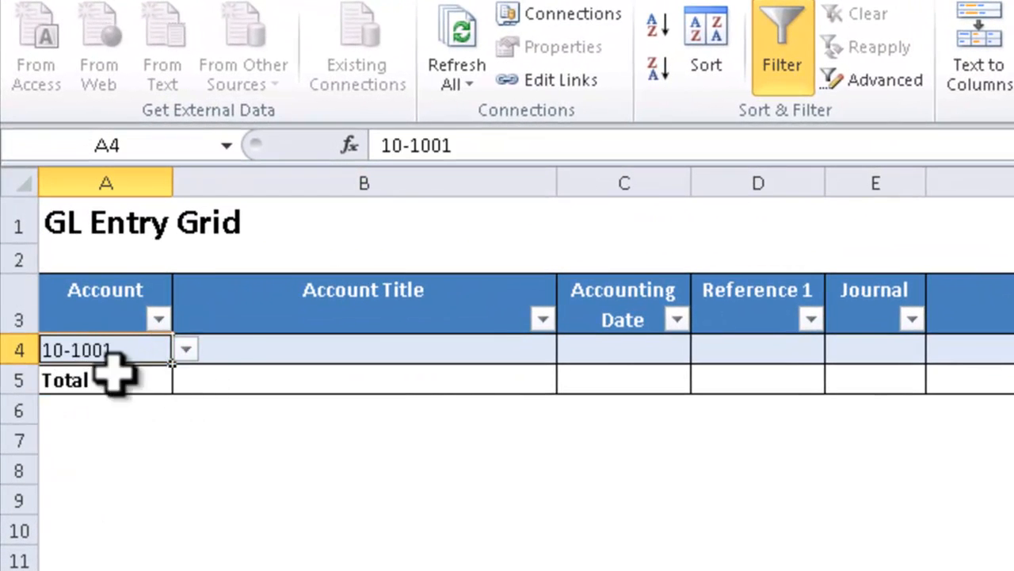
# Step: Begin a VLOOKUP formula in the Account Title cell B4 with the Account value in A4 as its lookup value
pyautogui.click(230, 341)
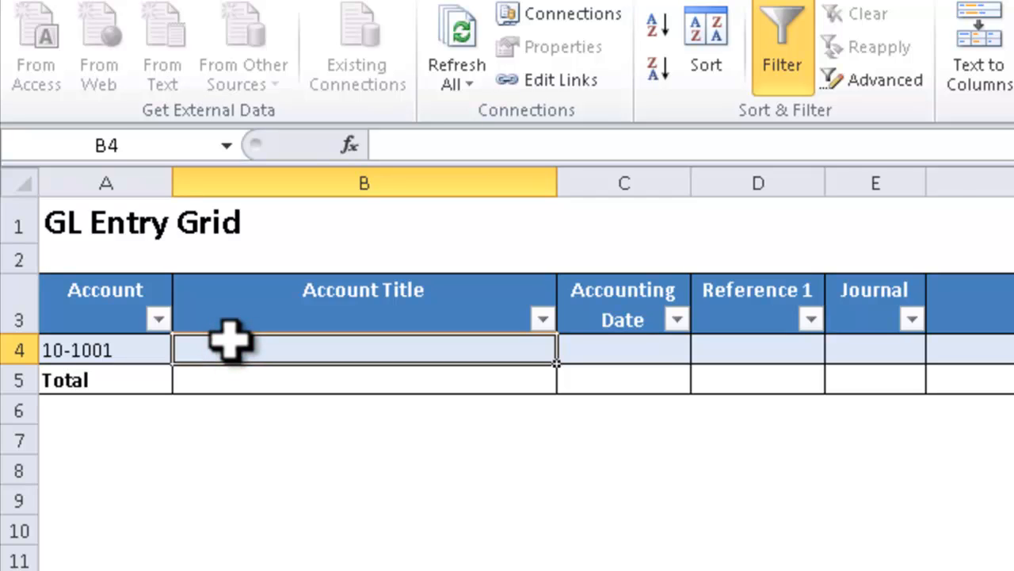
pyautogui.write('=')
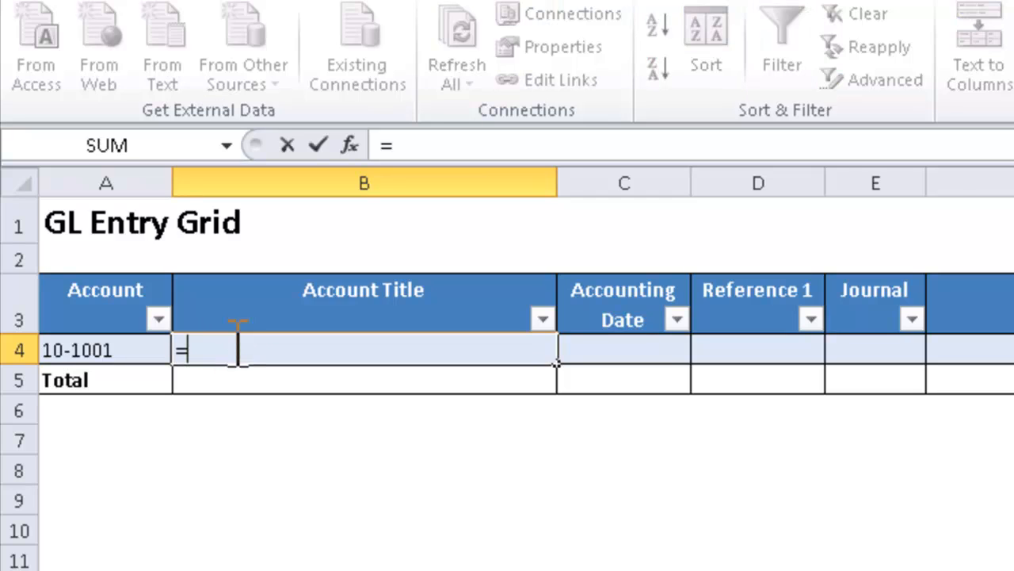
pyautogui.write('VLOOKUP(')
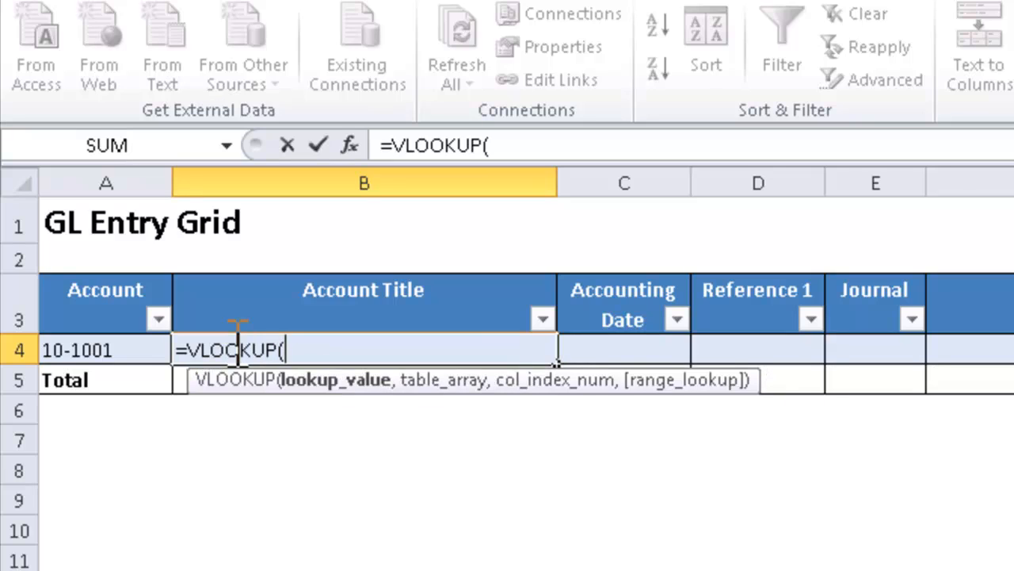
pyautogui.click(103, 346)
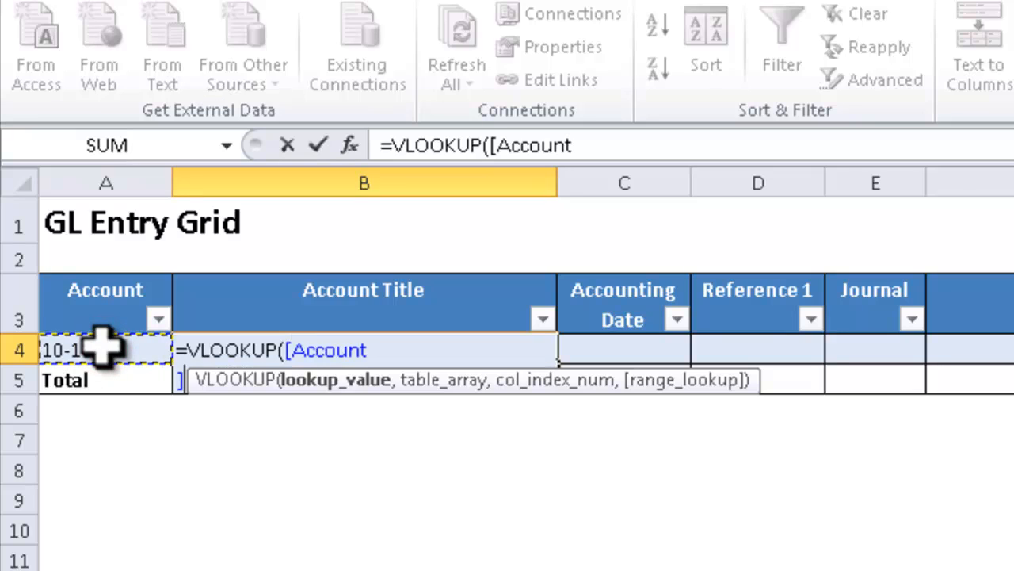
pyautogui.write(',')
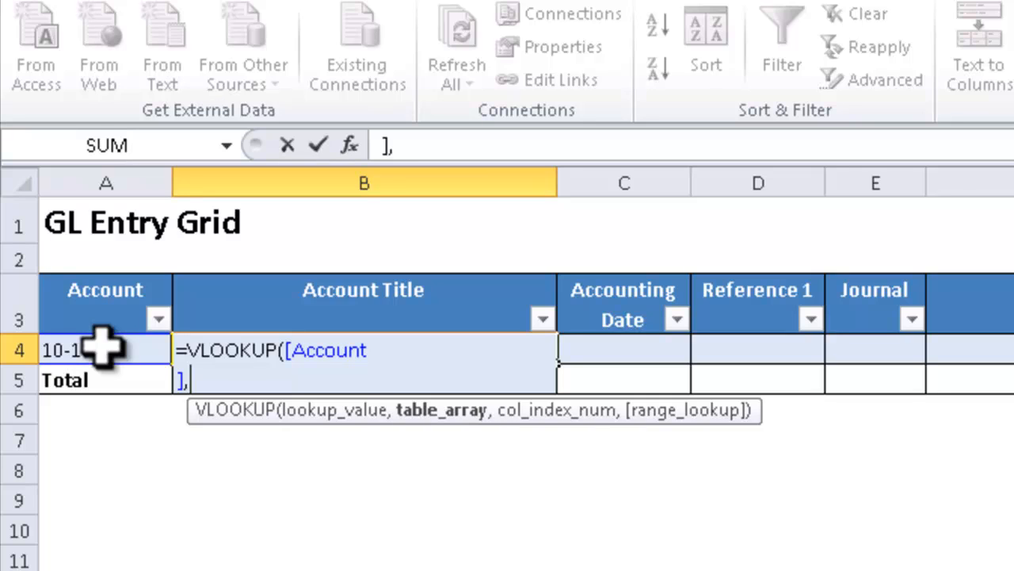
pyautogui.write('Q')
pyautogui.press('BackSpace')
pyautogui.write('She')
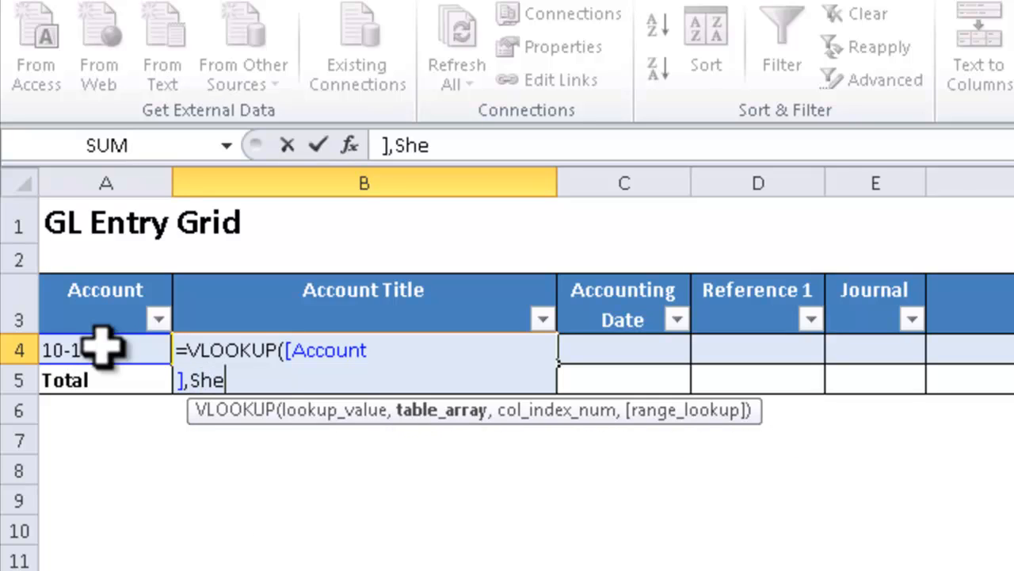
pyautogui.write('et2!qry')
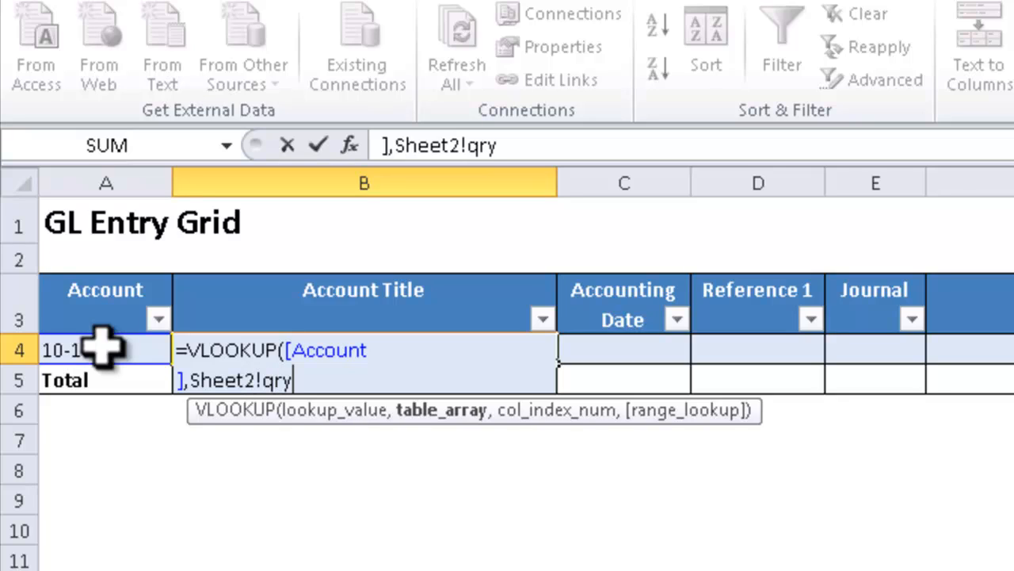
pyautogui.write('Ac')
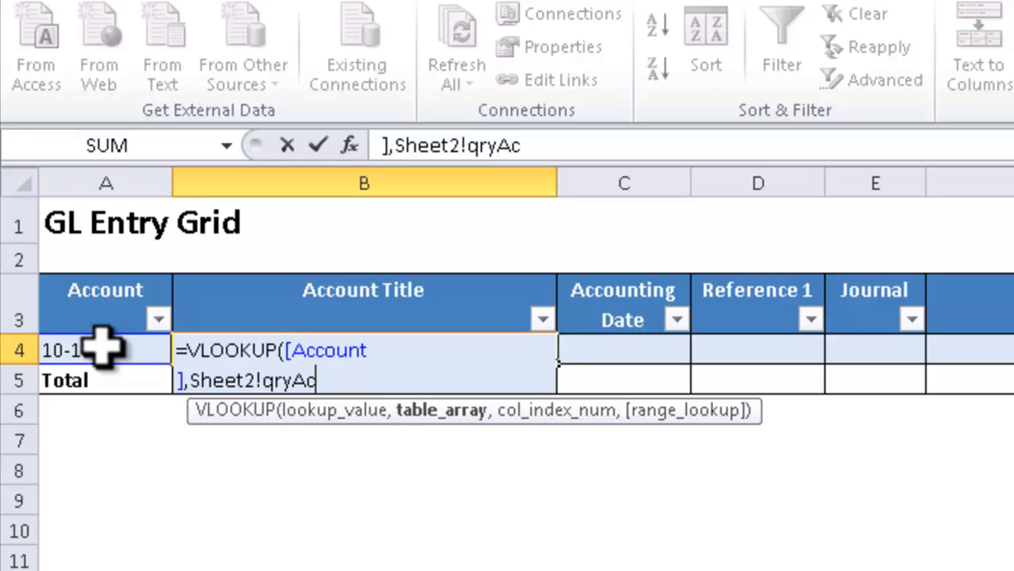
pyautogui.press('BackSpace')
pyautogui.press('BackSpace')
pyautogui.write('GLAccount')
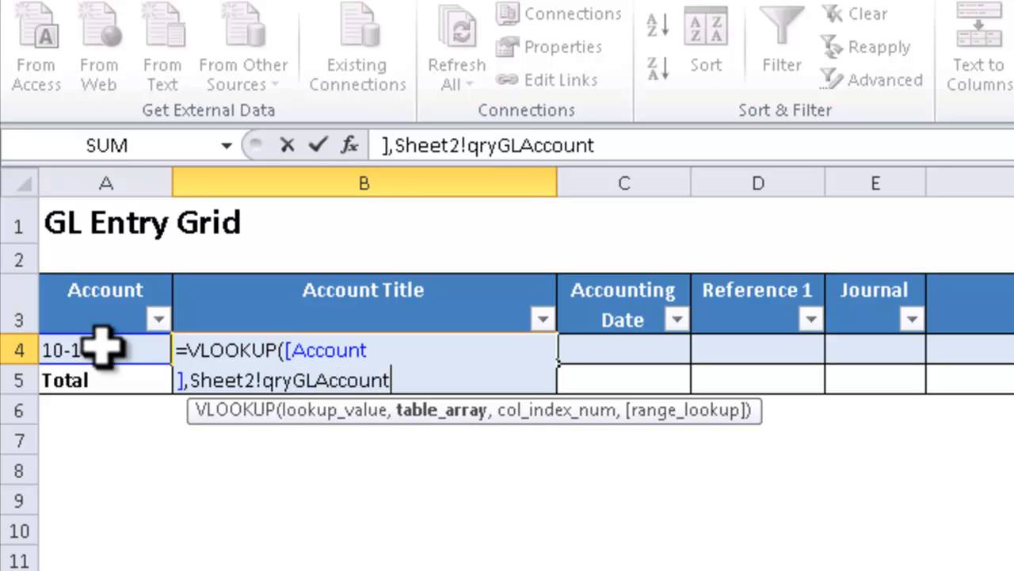
pyautogui.press('BackSpace')
pyautogui.press('BackSpace')
pyautogui.press('BackSpace')
pyautogui.press('BackSpace')
pyautogui.press('BackSpace')
pyautogui.press('BackSpace')
pyautogui.press('BackSpace')
pyautogui.press('BackSpace')
pyautogui.press('BackSpace')
pyautogui.press('BackSpace')
pyautogui.press('BackSpace')
pyautogui.press('BackSpace')
pyautogui.press('BackSpace')
pyautogui.press('BackSpace')
pyautogui.press('BackSpace')
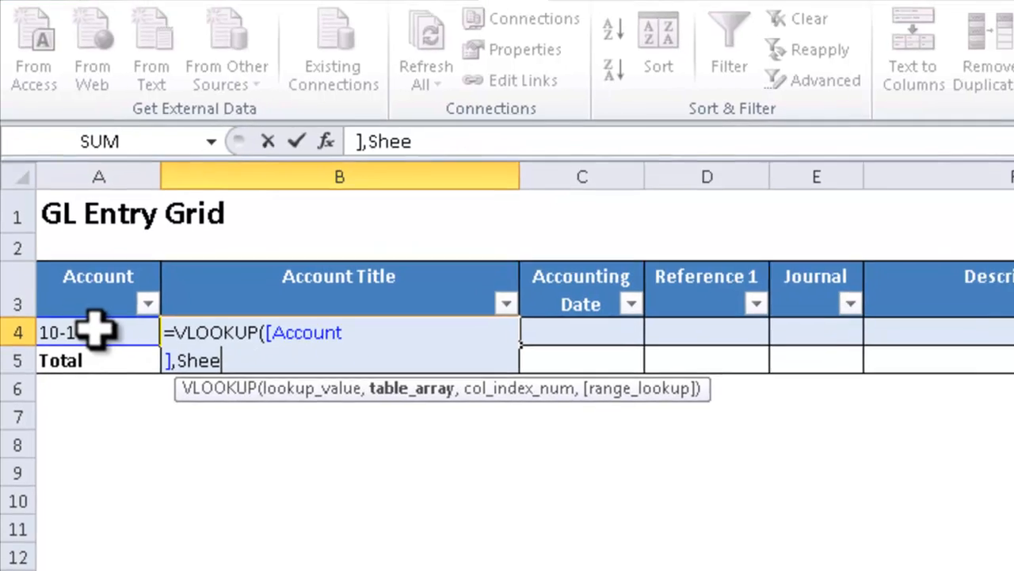
pyautogui.press('BackSpace')
pyautogui.press('BackSpace')
pyautogui.press('BackSpace')
pyautogui.press('BackSpace')
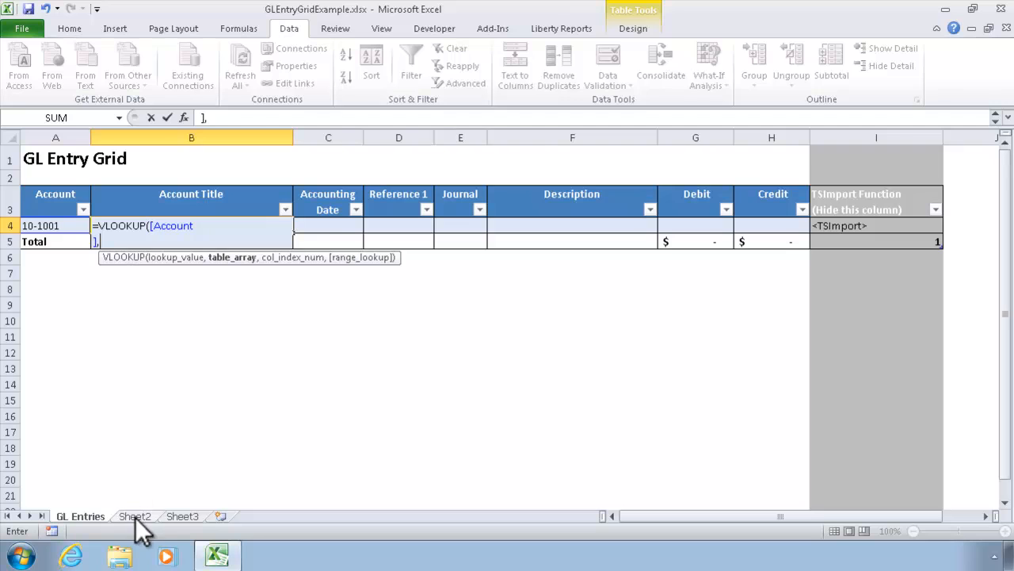
# Step: Use the whole account table on Sheet2, from header cell A3 through column B, as the VLOOKUP's table array, Sheet2!qryGLAccount
pyautogui.click(135, 516)
pyautogui.click(44, 187)
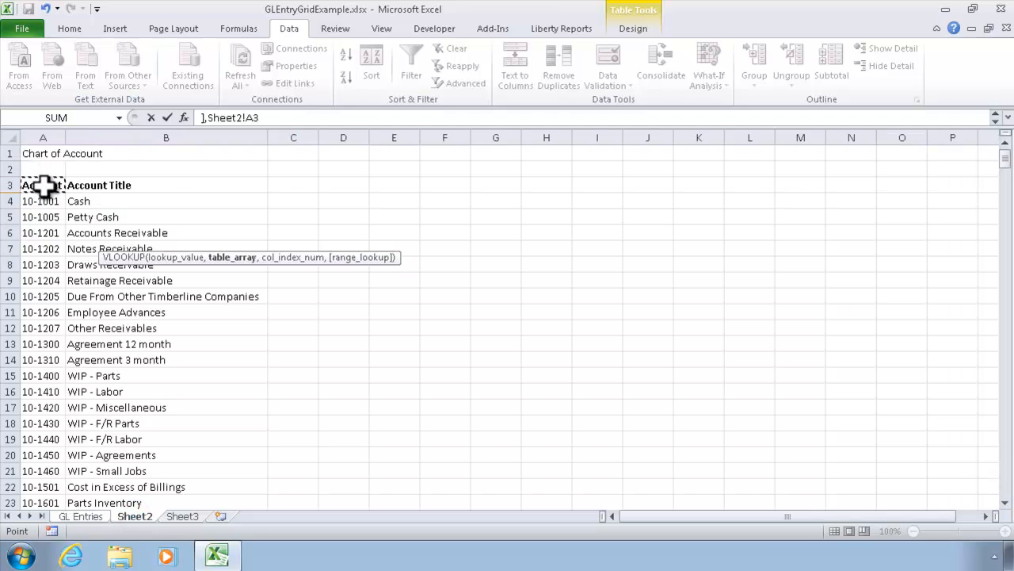
pyautogui.hotkey('shift', 'Right')
pyautogui.hotkey('shift', 'Down')
pyautogui.hotkey('shift', 'Down')
pyautogui.hotkey('shift', 'Down')
pyautogui.hotkey('shift', 'Down')
pyautogui.hotkey('shift', 'Down')
pyautogui.hotkey('shift', 'Down')
pyautogui.hotkey('shift', 'Down')
pyautogui.hotkey('shift', 'Down')
pyautogui.hotkey('shift', 'Down')
pyautogui.hotkey('shift', 'Down')
pyautogui.hotkey('shift', 'Down')
pyautogui.hotkey('shift', 'Down')
pyautogui.hotkey('shift', 'Down')
pyautogui.hotkey('shift', 'Down')
pyautogui.hotkey('shift', 'Down')
pyautogui.hotkey('shift', 'Down')
pyautogui.hotkey('shift', 'Down')
pyautogui.hotkey('shift', 'Down')
pyautogui.hotkey('shift', 'Down')
pyautogui.hotkey('shift', 'Down')
pyautogui.hotkey('shift', 'Down')
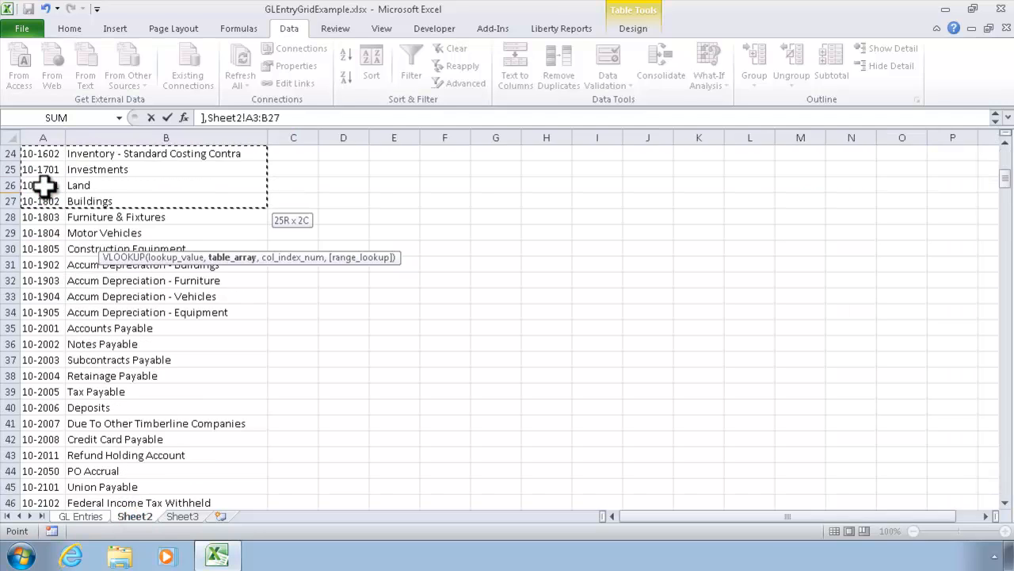
pyautogui.hotkey('shift', 'Down')
pyautogui.hotkey('shift', 'Down')
pyautogui.hotkey('shift', 'Down')
pyautogui.hotkey('shift', 'Down')
pyautogui.hotkey('shift', 'Down')
pyautogui.hotkey('shift', 'Down')
pyautogui.hotkey('shift', 'Down')
pyautogui.hotkey('shift', 'Down')
pyautogui.hotkey('shift', 'Down')
pyautogui.hotkey('shift', 'Down')
pyautogui.hotkey('shift', 'Down')
pyautogui.hotkey('shift', 'Down')
pyautogui.hotkey('shift', 'Down')
pyautogui.hotkey('shift', 'Down')
pyautogui.hotkey('shift', 'Down')
pyautogui.hotkey('shift', 'Down')
pyautogui.hotkey('shift', 'Down')
pyautogui.hotkey('shift', 'Down')
pyautogui.hotkey('shift', 'Down')
pyautogui.hotkey('shift', 'Down')
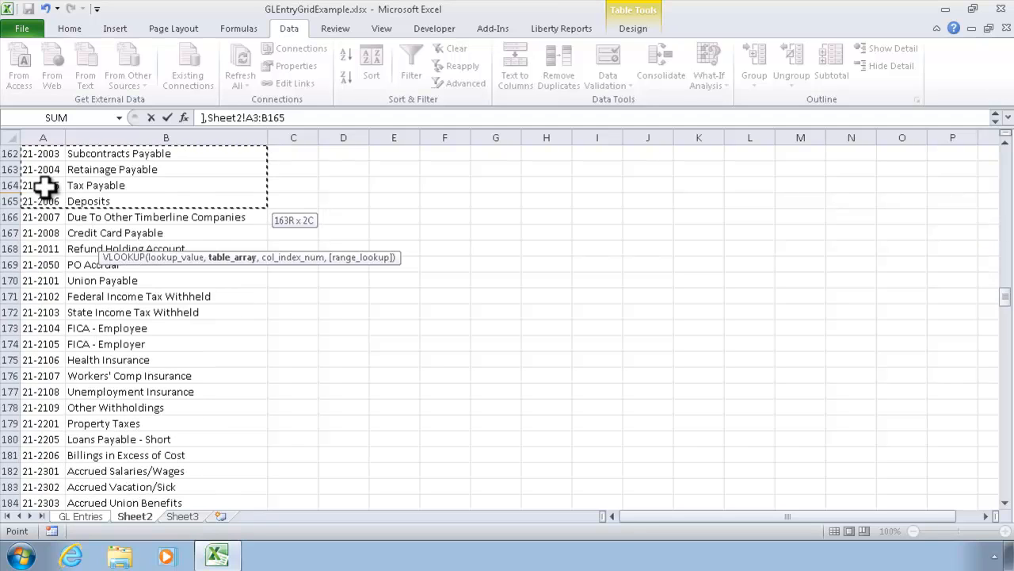
pyautogui.hotkey('shift', 'Down')
pyautogui.hotkey('shift', 'Down')
pyautogui.hotkey('shift', 'Down')
pyautogui.hotkey('shift', 'Down')
pyautogui.hotkey('shift', 'Down')
pyautogui.hotkey('shift', 'Down')
pyautogui.hotkey('shift', 'Down')
pyautogui.hotkey('shift', 'Down')
pyautogui.hotkey('shift', 'Down')
pyautogui.hotkey('shift', 'Down')
pyautogui.hotkey('shift', 'Down')
pyautogui.hotkey('shift', 'Down')
pyautogui.hotkey('shift', 'Down')
pyautogui.hotkey('shift', 'Down')
pyautogui.hotkey('shift', 'Down')
pyautogui.hotkey('shift', 'Down')
pyautogui.hotkey('shift', 'Down')
pyautogui.hotkey('shift', 'Down')
pyautogui.hotkey('shift', 'Down')
pyautogui.hotkey('shift', 'Down')
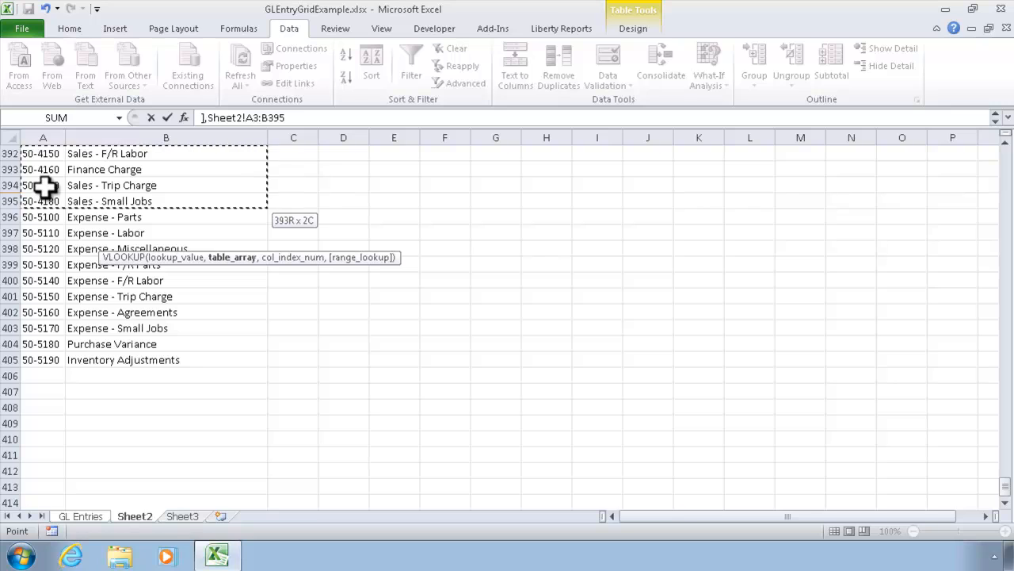
pyautogui.hotkey('shift', 'Down')
pyautogui.hotkey('shift', 'Down')
pyautogui.hotkey('shift', 'Down')
pyautogui.hotkey('shift', 'Down')
pyautogui.hotkey('shift', 'Down')
pyautogui.hotkey('shift', 'Down')
pyautogui.hotkey('shift', 'Down')
pyautogui.hotkey('shift', 'Down')
pyautogui.hotkey('shift', 'Down')
pyautogui.hotkey('shift', 'Down')
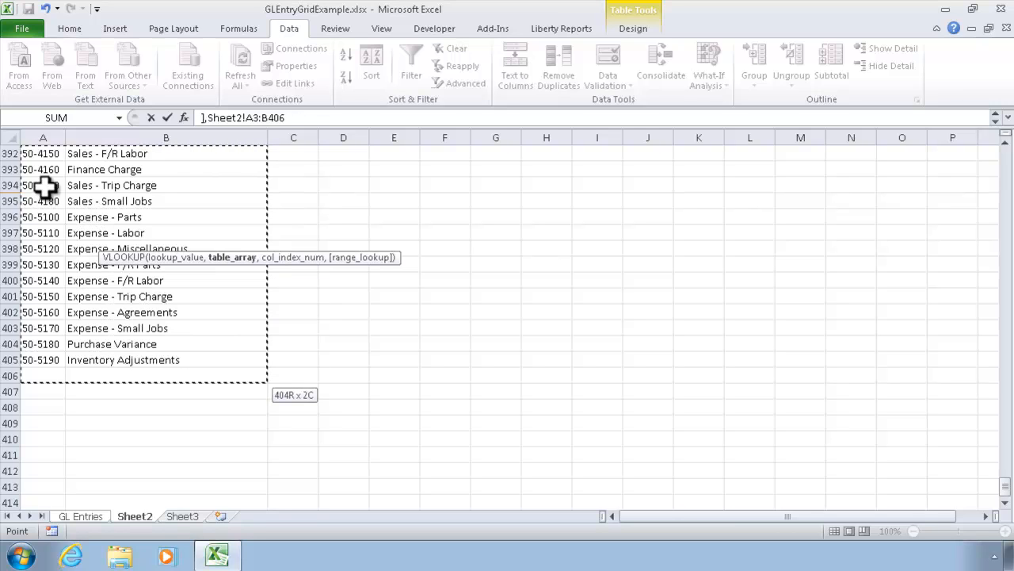
pyautogui.click(325, 119)
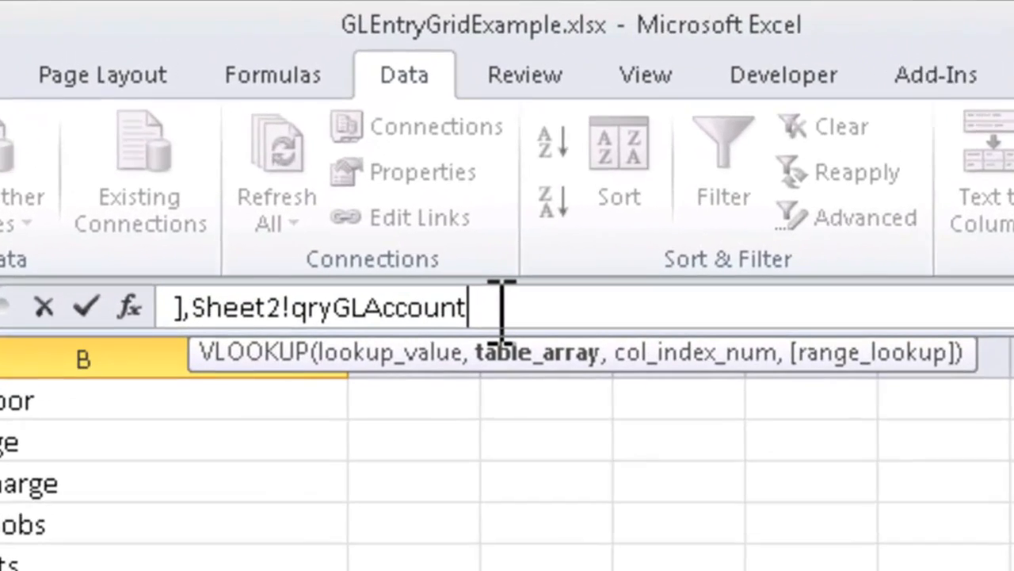
# Step: Add 2 as the column index number of the VLOOKUP formula in the Account Title cell B4
pyautogui.write(',')
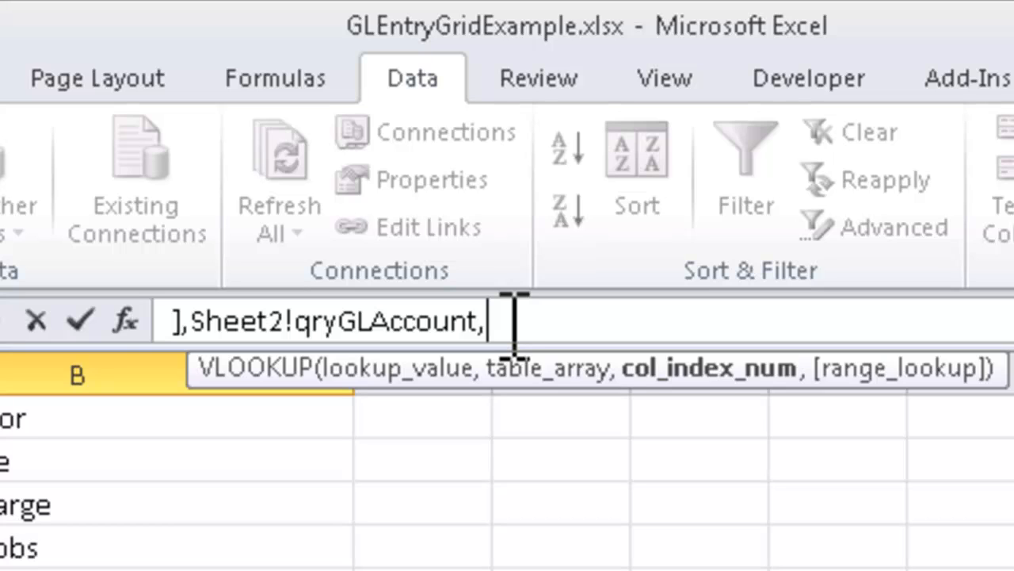
pyautogui.write('2,')
pyautogui.press('Escape')
pyautogui.press('BackSpace')
pyautogui.write(',')
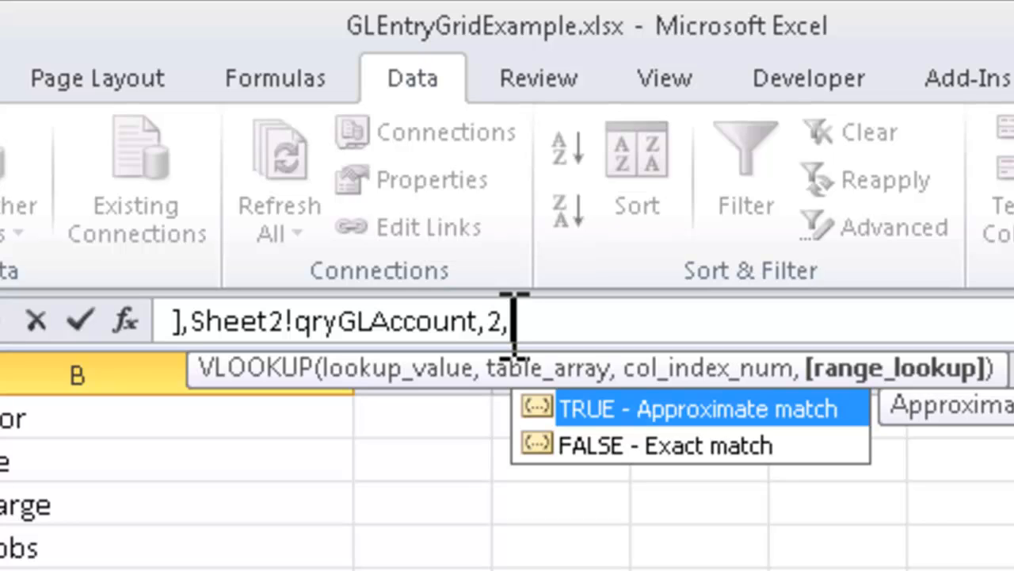
# Step: Use FALSE for an exact match as the VLOOKUP's range lookup, close the formula and enter it in B4
pyautogui.press('Escape')
pyautogui.write('as')
pyautogui.press('BackSpace')
pyautogui.press('BackSpace')
pyautogui.press('Escape')
pyautogui.write('F')
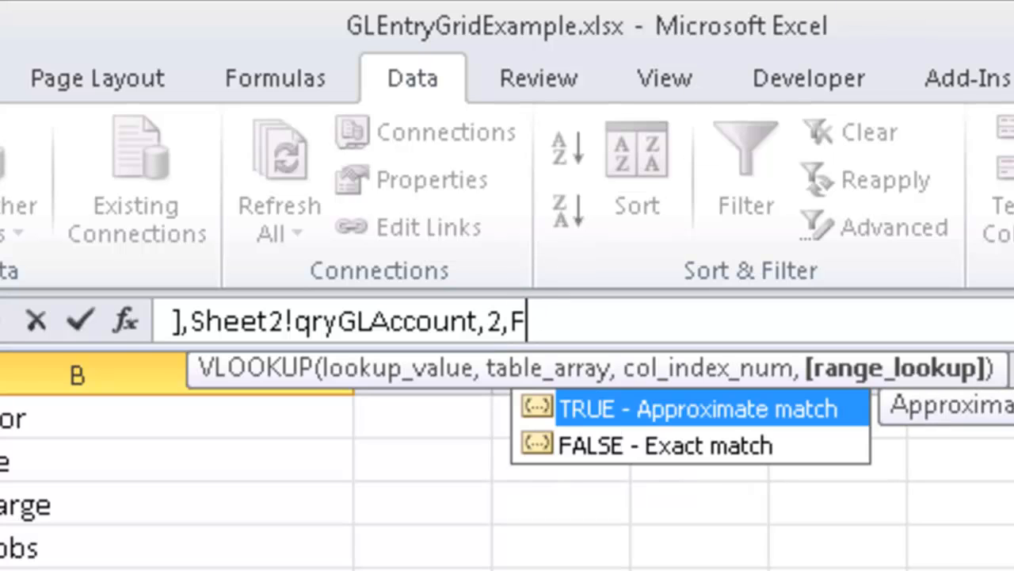
pyautogui.write('ALSE')
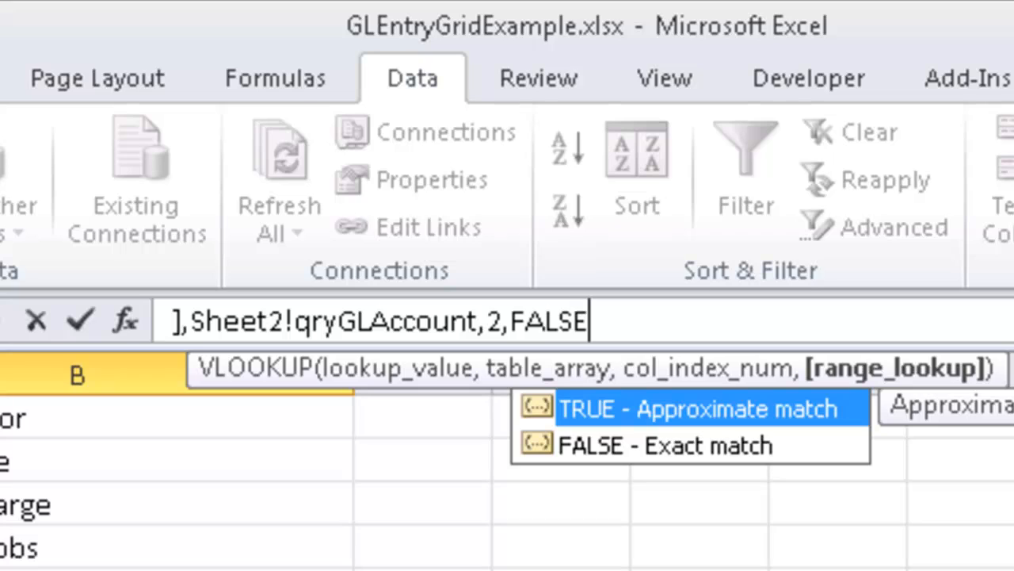
pyautogui.write(')')
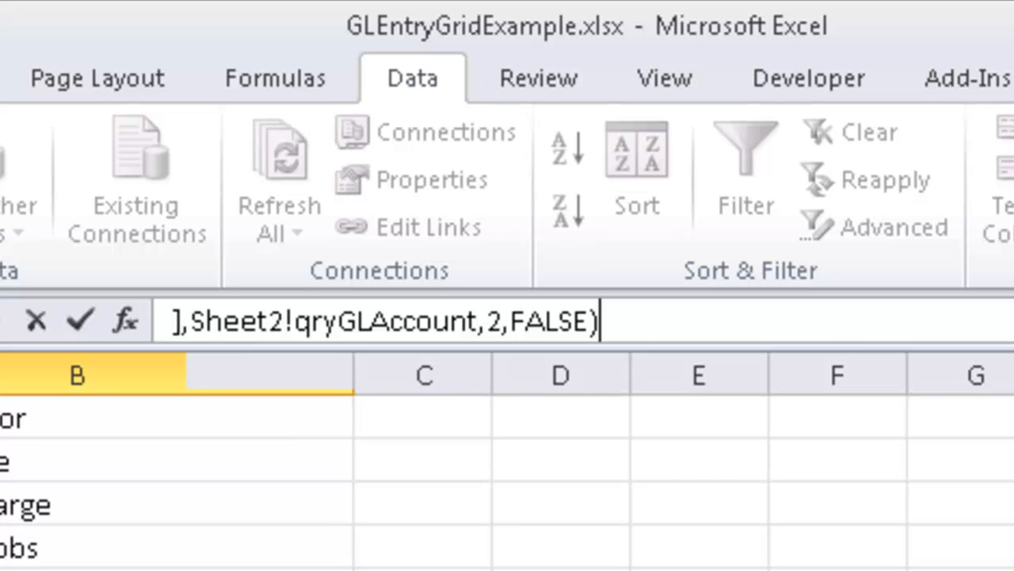
pyautogui.press('Return')
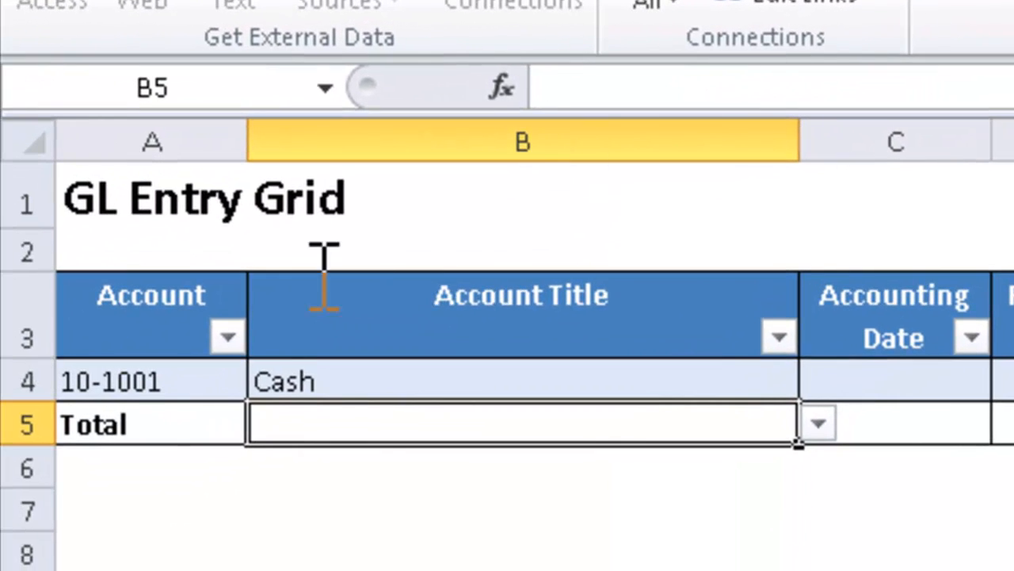
# Step: Test the lookup by choosing the Accounts Receivable account in cell A4, followed by the Due From Other Timberline Companies account
pyautogui.click(212, 384)
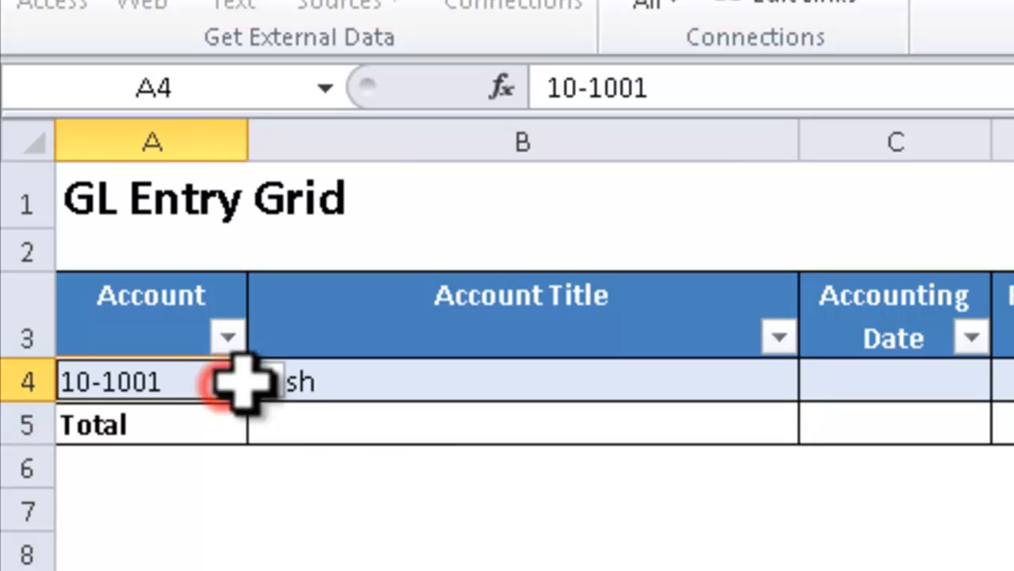
pyautogui.click(266, 381)
pyautogui.click(176, 471)
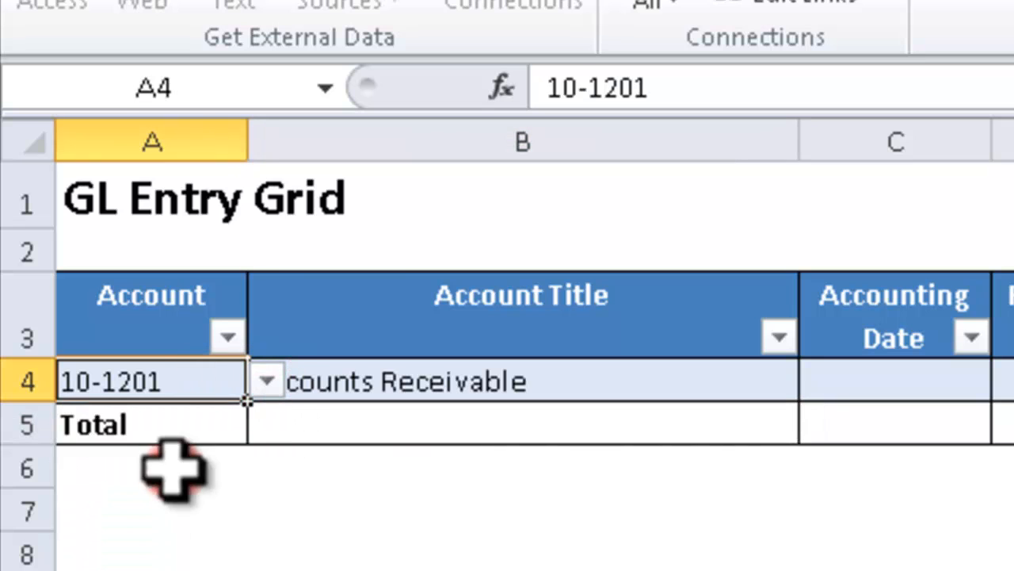
pyautogui.click(266, 381)
pyautogui.click(186, 527)
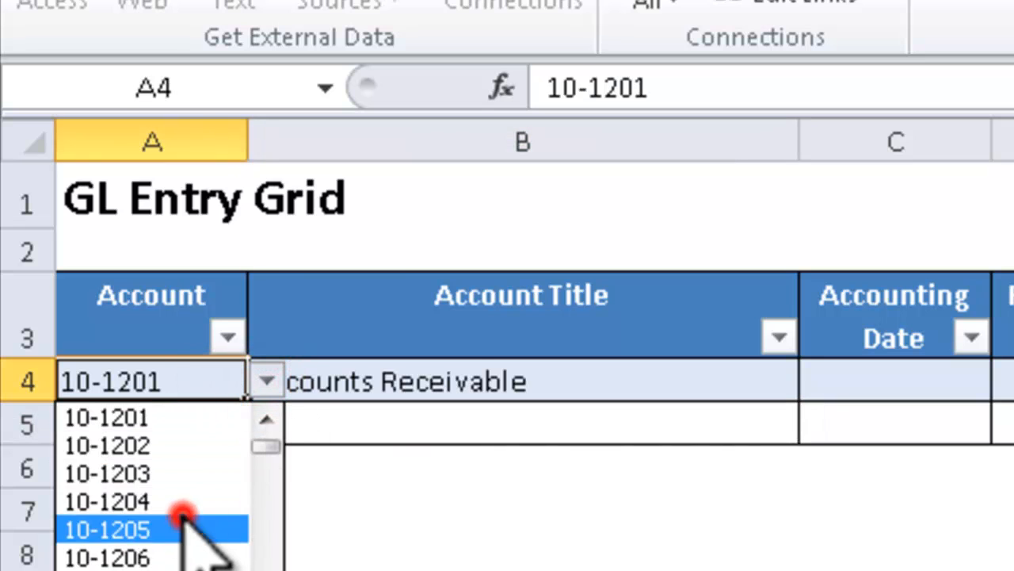
pyautogui.click(356, 383)
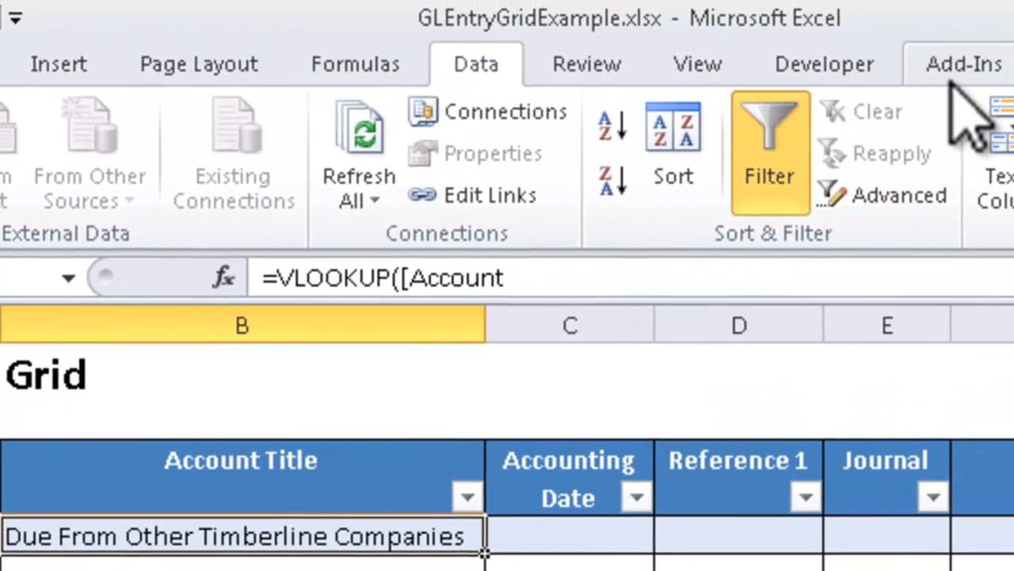
pyautogui.click(955, 69)
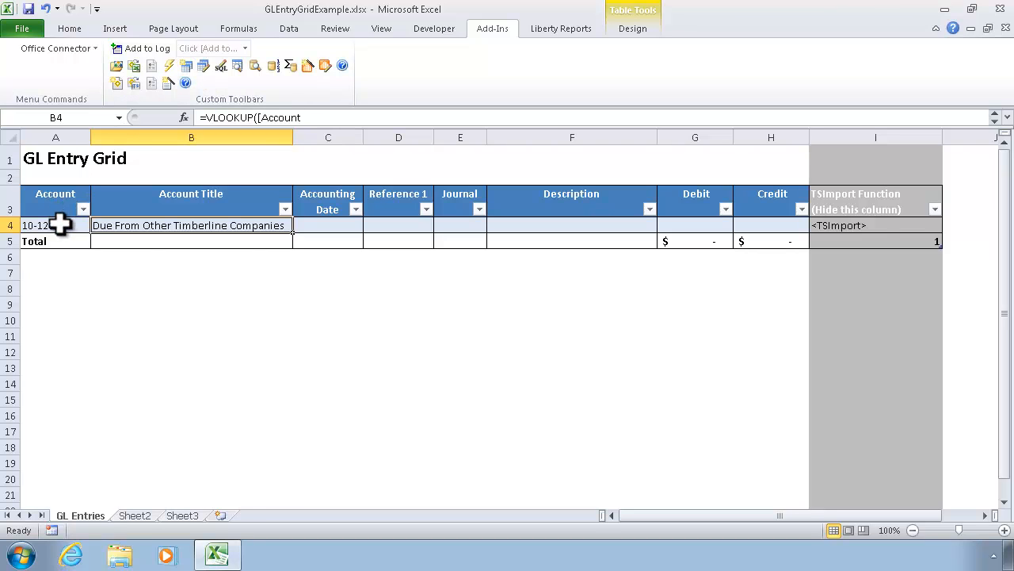
# Step: Give the data validation of the Account cell A4 an input message with the title Account
pyautogui.click(61, 225)
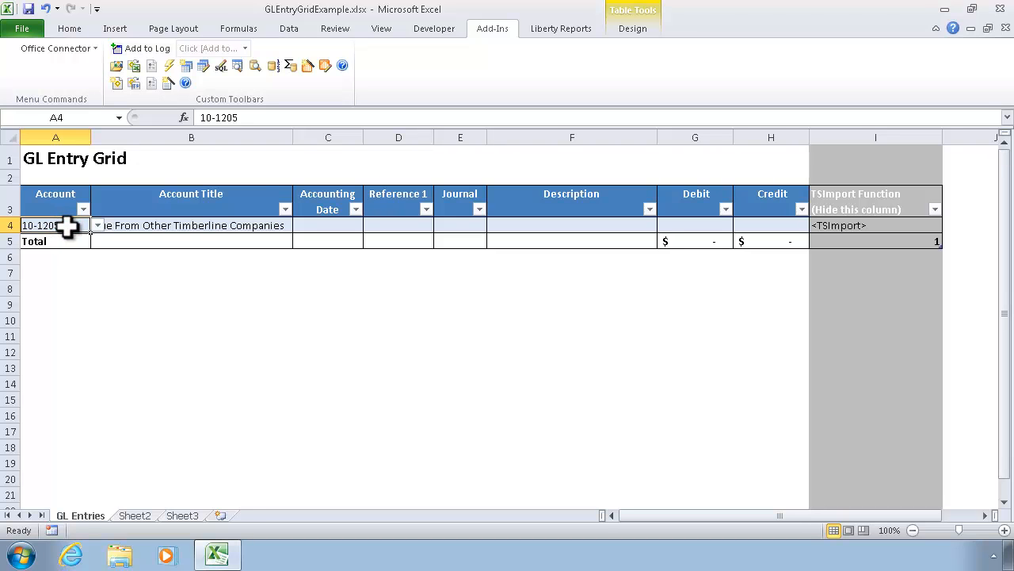
pyautogui.rightClick(68, 225)
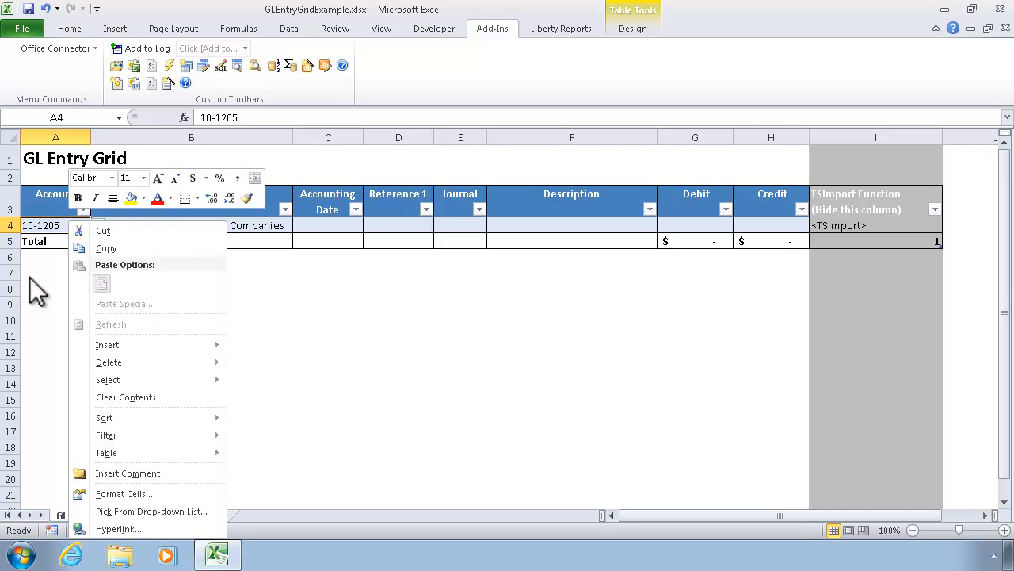
pyautogui.click(49, 226)
pyautogui.click(288, 30)
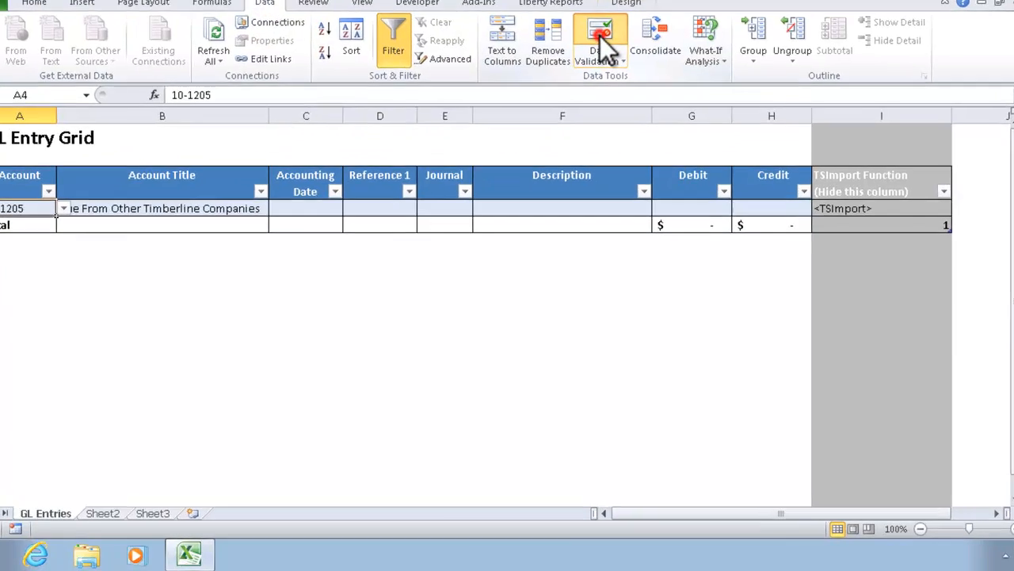
pyautogui.click(607, 70)
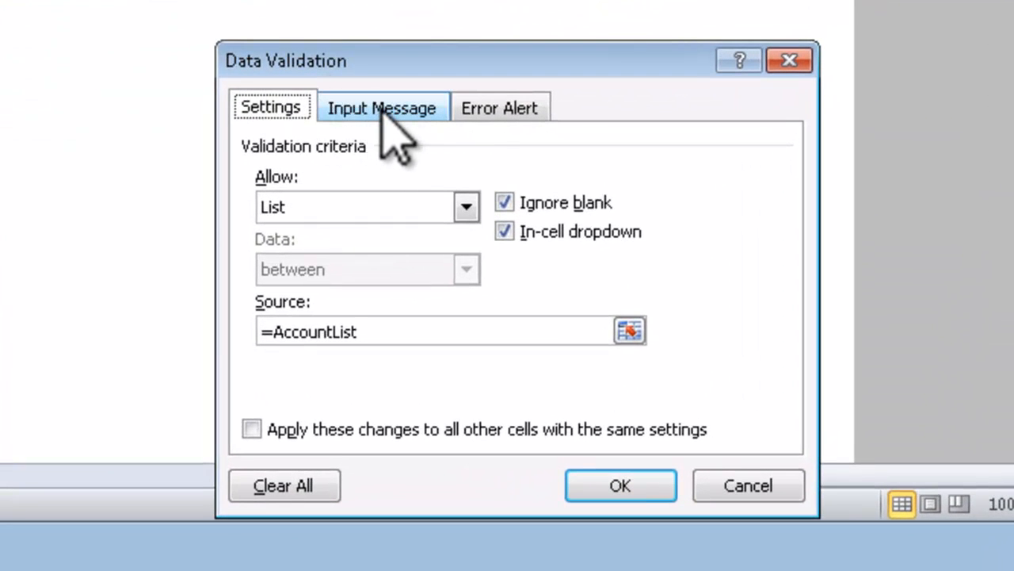
pyautogui.click(380, 109)
pyautogui.click(333, 242)
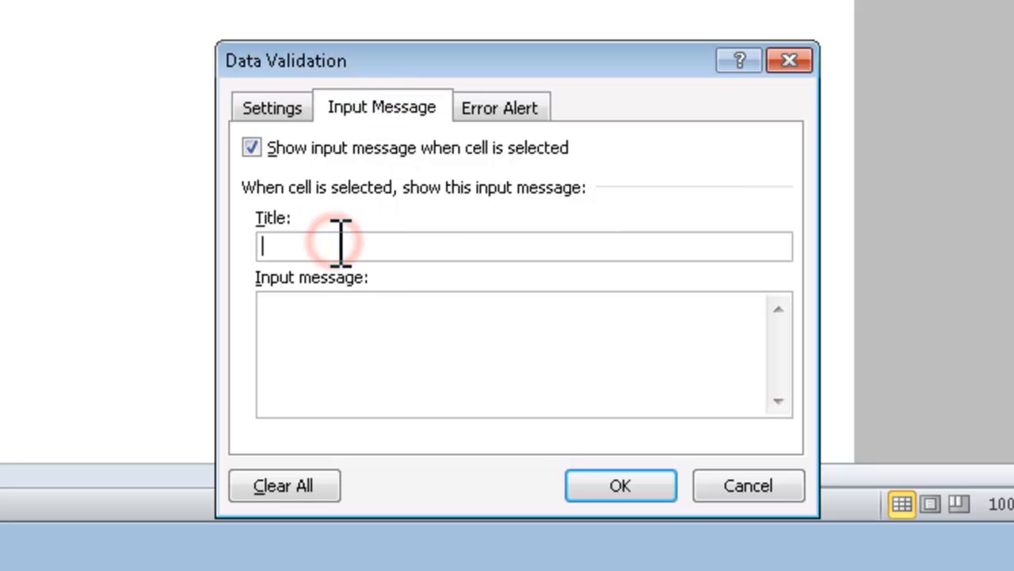
pyautogui.write('aCCO')
pyautogui.press('BackSpace')
pyautogui.press('BackSpace')
pyautogui.press('BackSpace')
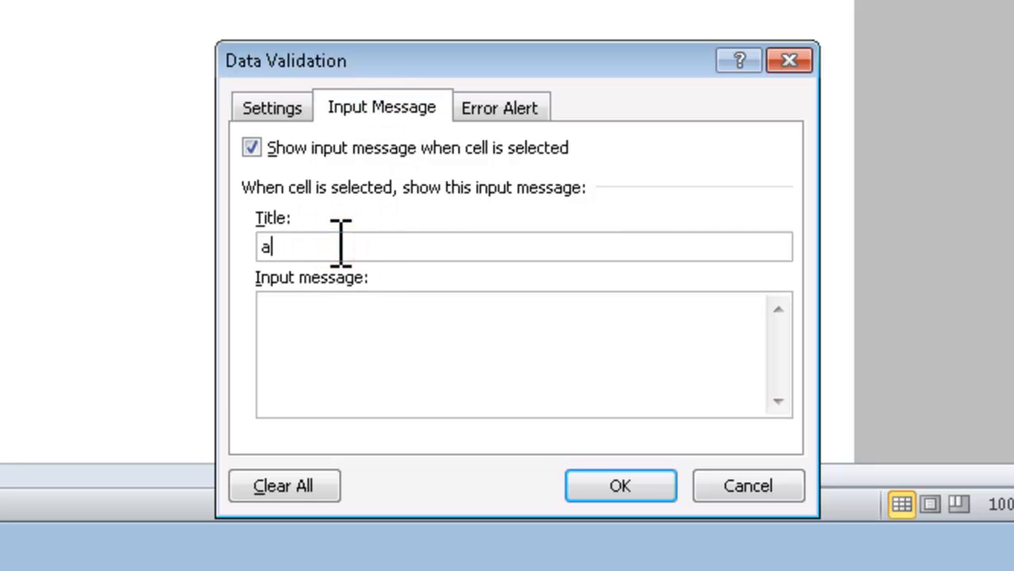
pyautogui.press('BackSpace')
pyautogui.write('aCc')
pyautogui.press('BackSpace')
pyautogui.press('BackSpace')
pyautogui.press('BackSpace')
pyautogui.write('Account')
pyautogui.press('Tab')
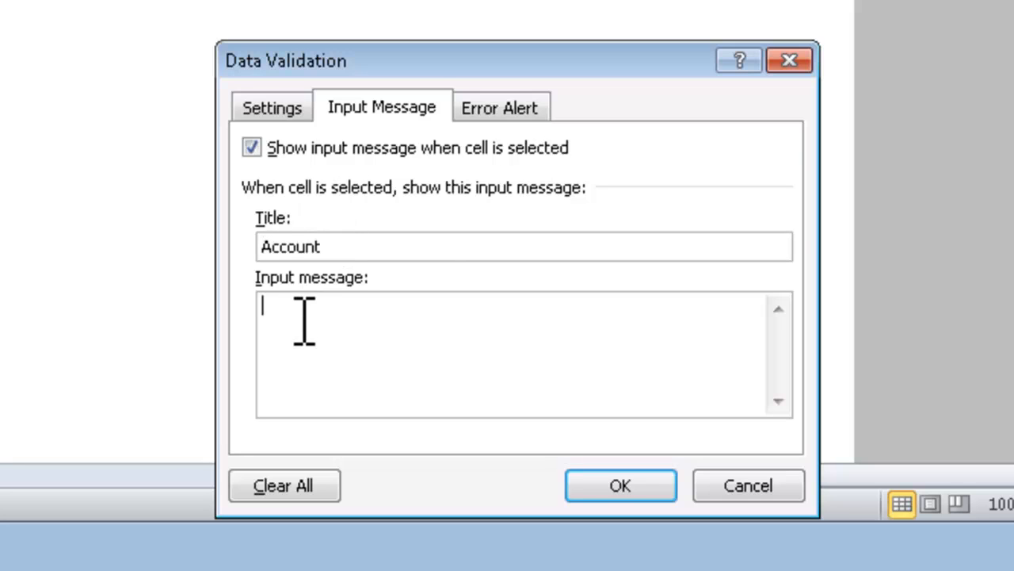
# Step: Write the input message text "Enter an account number (including prefix and base)." for cell A4
pyautogui.write('Enter a ')
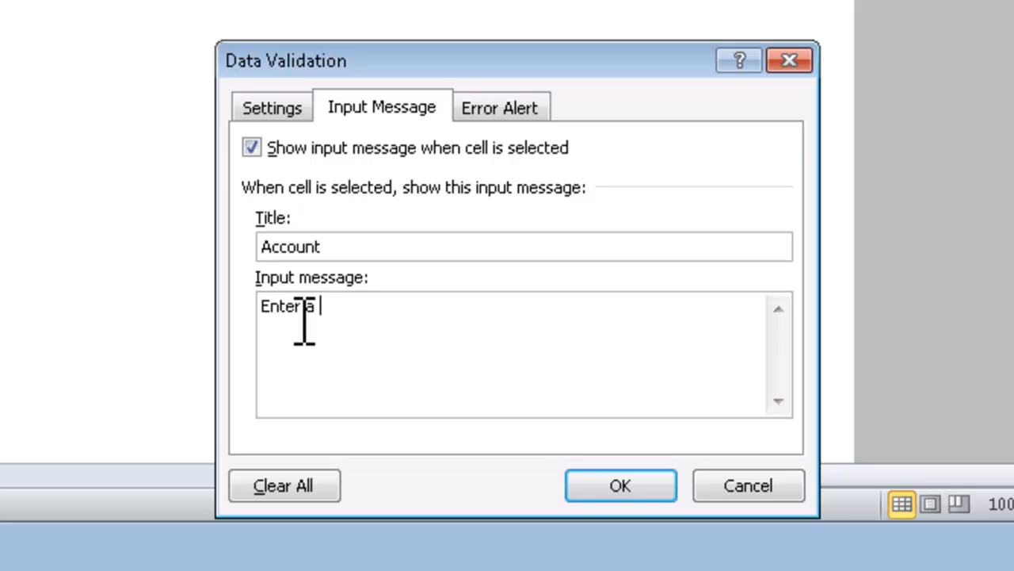
pyautogui.write('n account ')
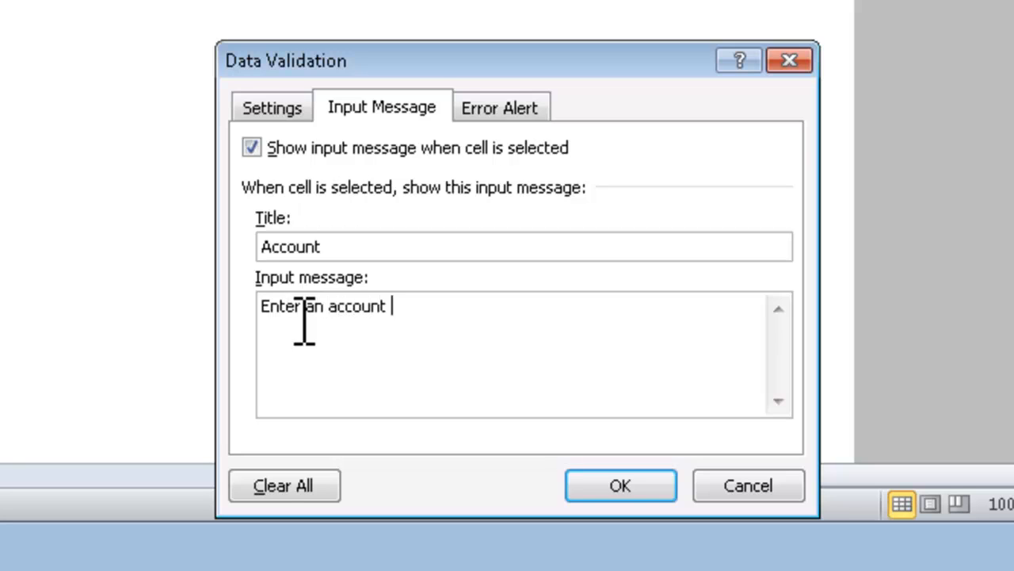
pyautogui.write('number (including base')
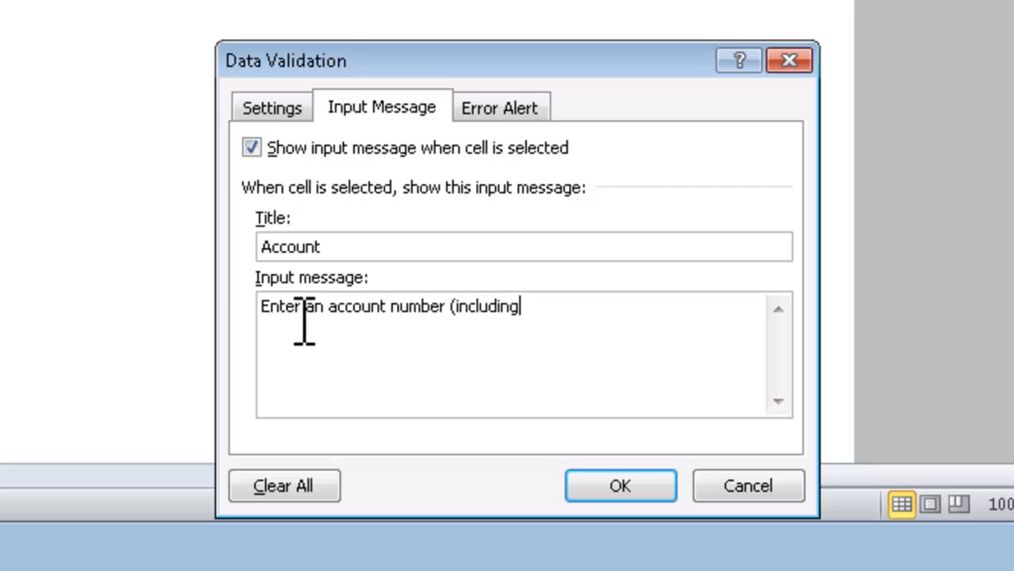
pyautogui.press('BackSpace')
pyautogui.press('BackSpace')
pyautogui.press('BackSpace')
pyautogui.press('BackSpace')
pyautogui.write('prefix and base).')
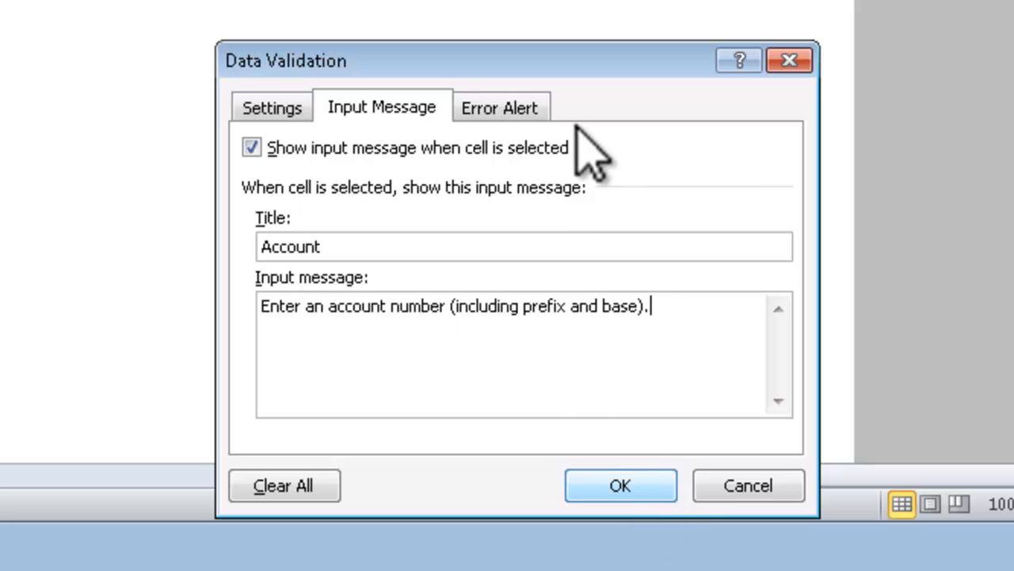
# Step: Give A4's error alert the title Account and the message "Please enter or select a valid GL Account.", and apply the validation
pyautogui.click(501, 108)
pyautogui.click(542, 248)
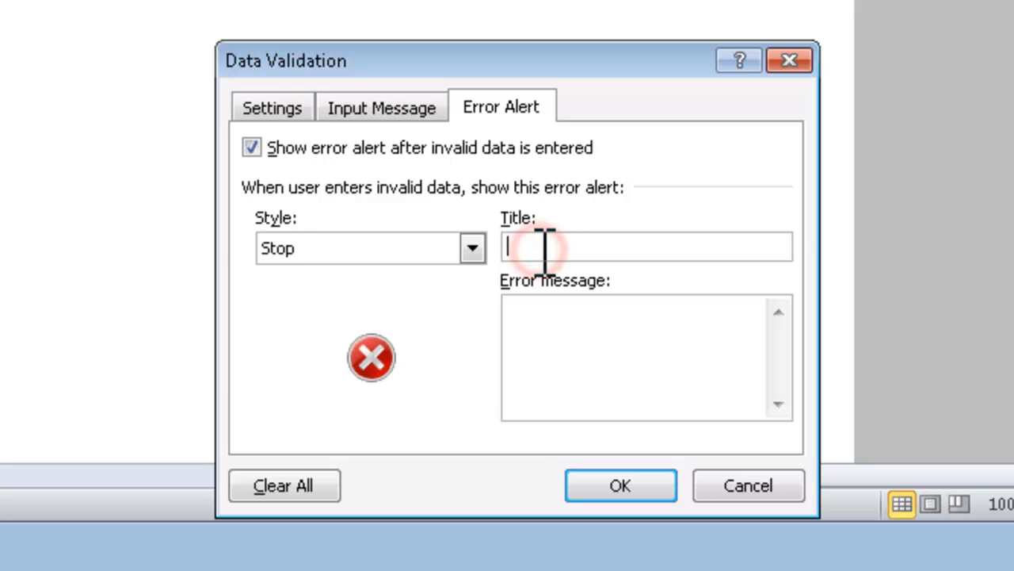
pyautogui.write('Acc')
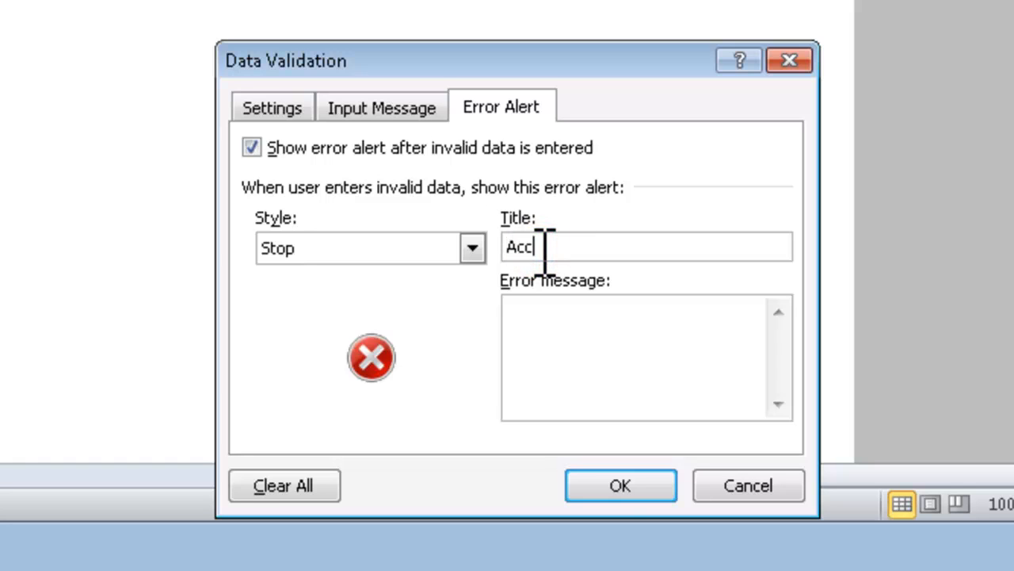
pyautogui.write('ount')
pyautogui.click(586, 344)
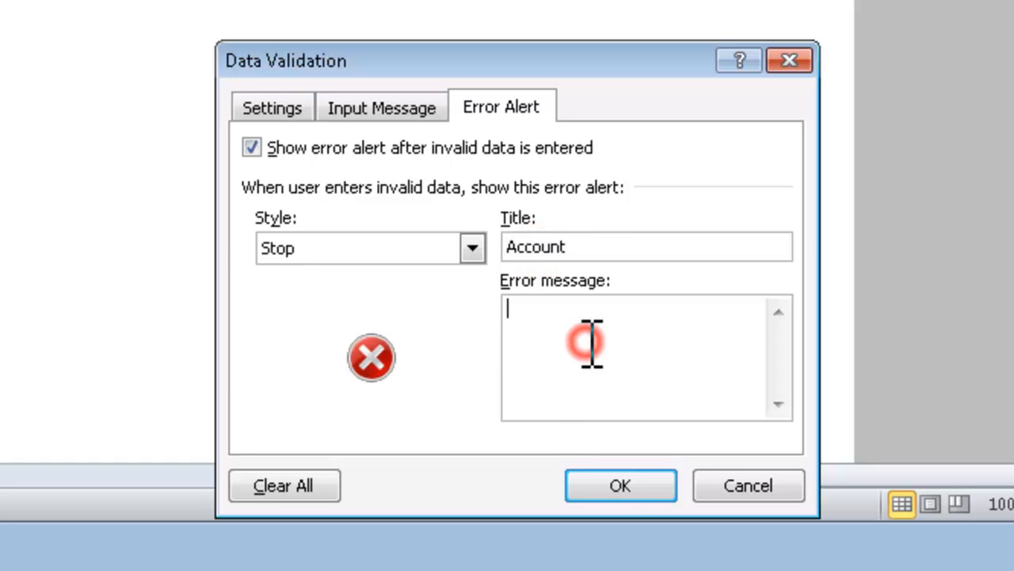
pyautogui.write('Please ent')
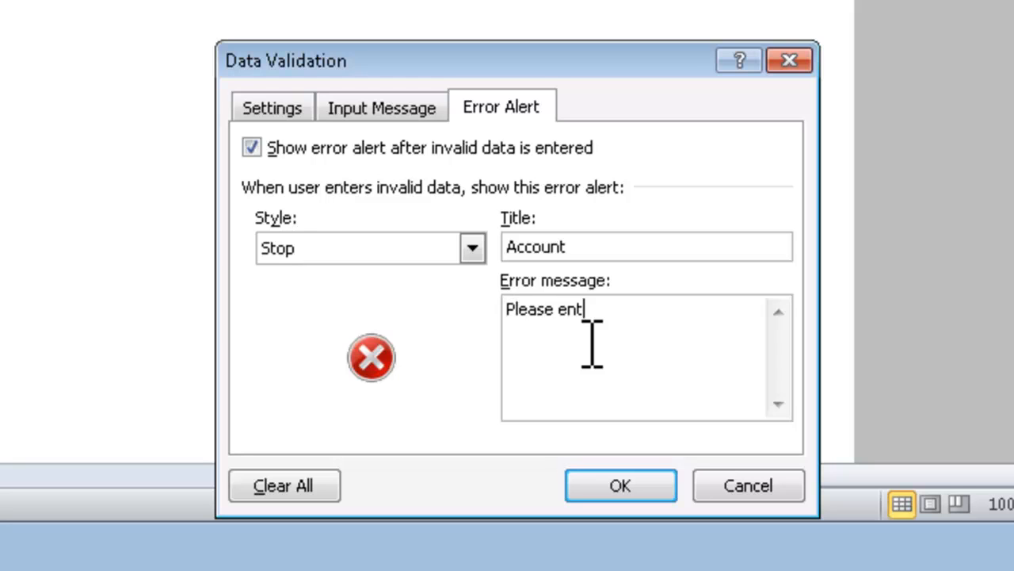
pyautogui.write('er or select a valid GL Account')
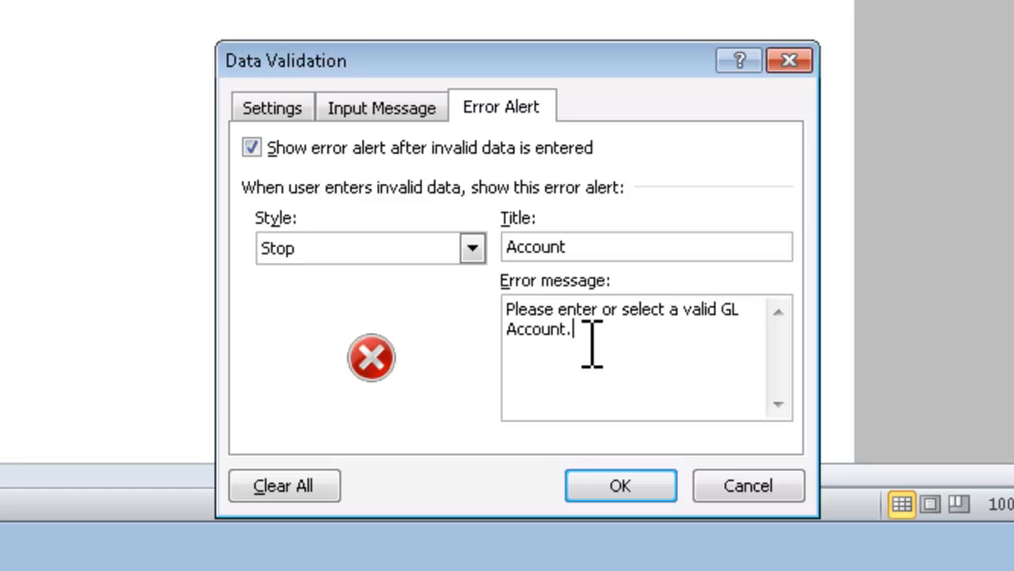
pyautogui.write('.')
pyautogui.click(619, 486)
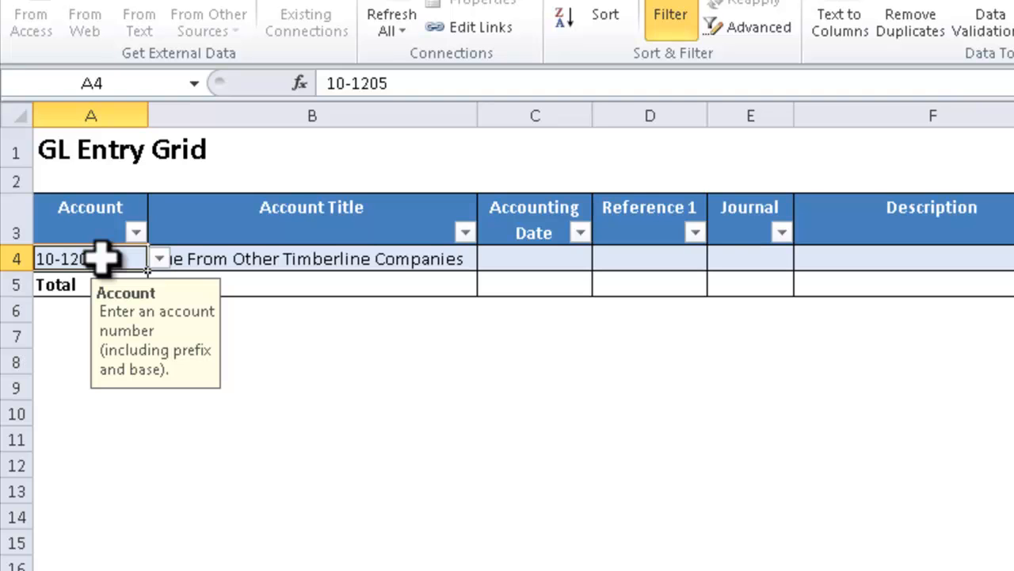
# Step: Test the validation by entering the invalid account asdfas in cell A4, and cancel the rejected entry
pyautogui.write('asdfas')
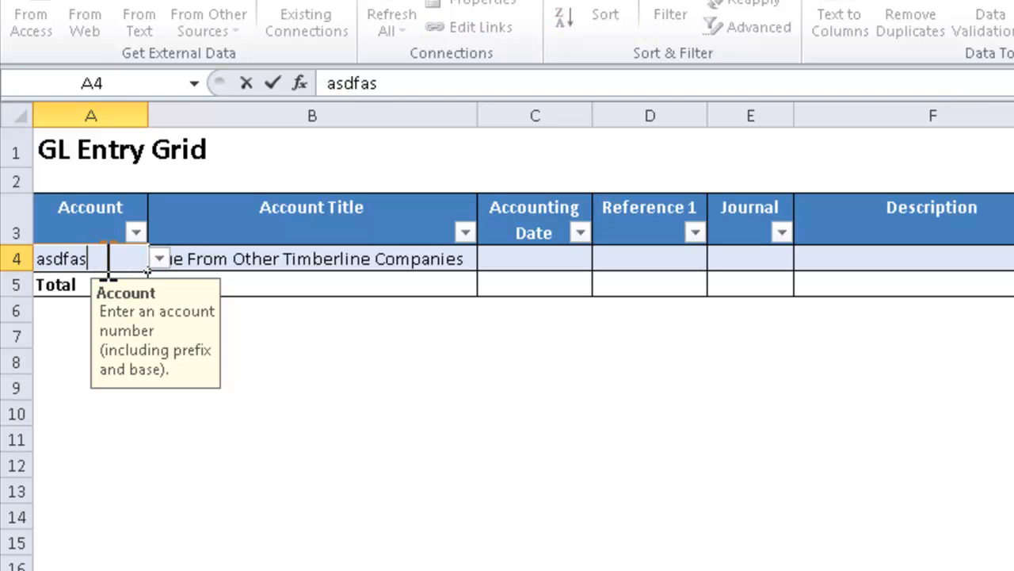
pyautogui.press('Return')
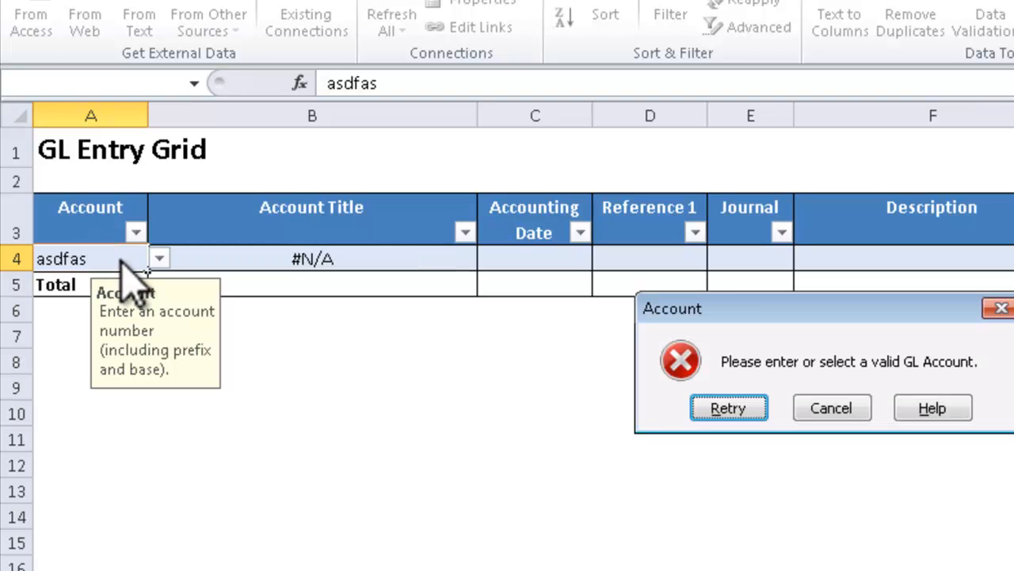
pyautogui.click(813, 404)
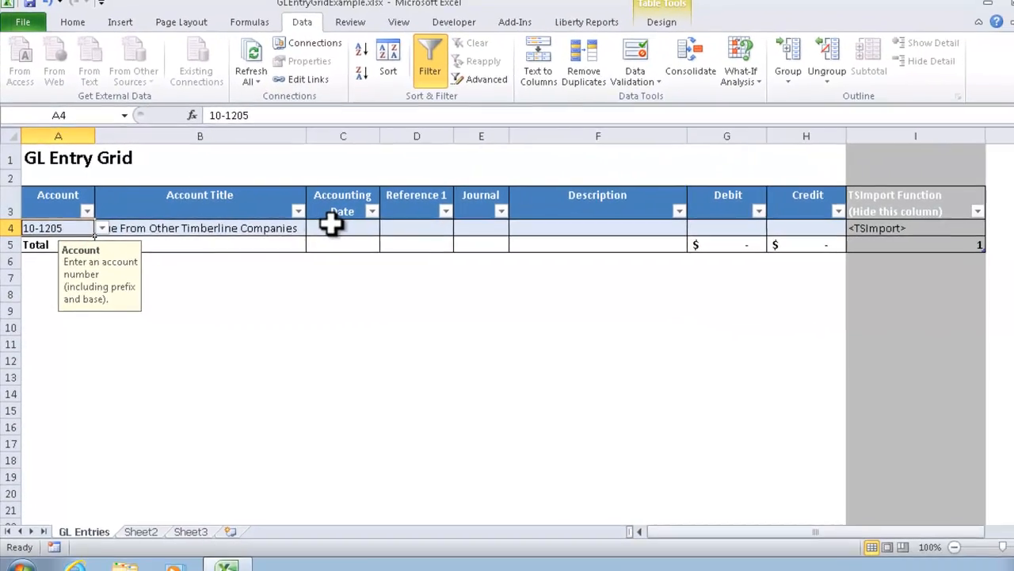
# Step: Set the data validation of the Accounting Date cell C4 to allow only dates
pyautogui.click(425, 241)
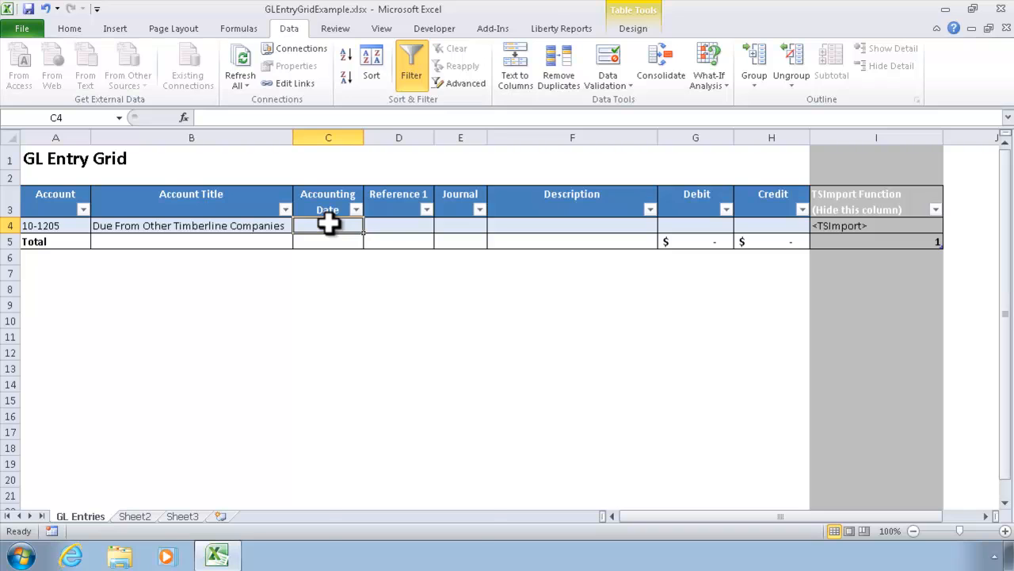
pyautogui.rightClick(328, 224)
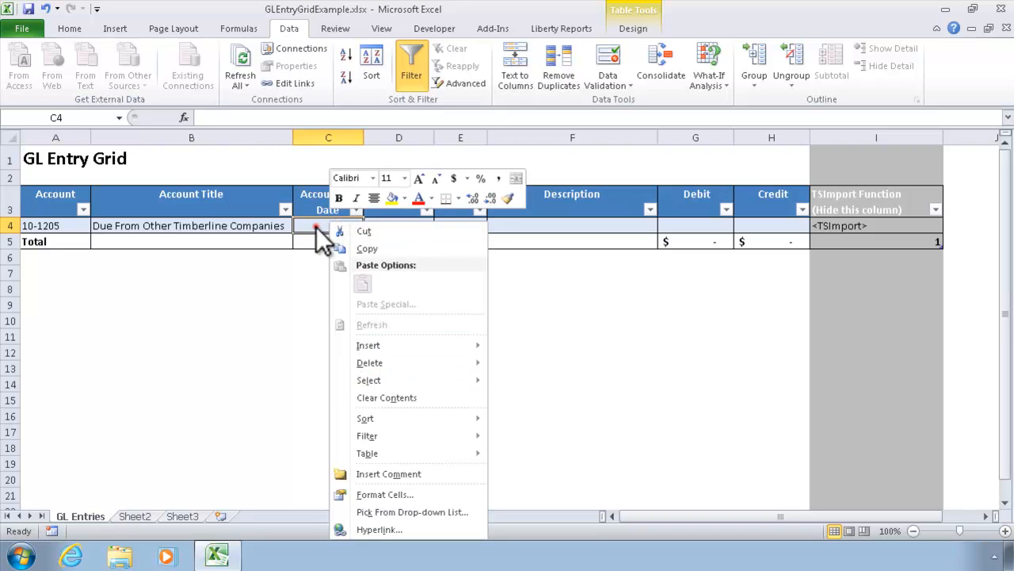
pyautogui.click(316, 227)
pyautogui.click(610, 60)
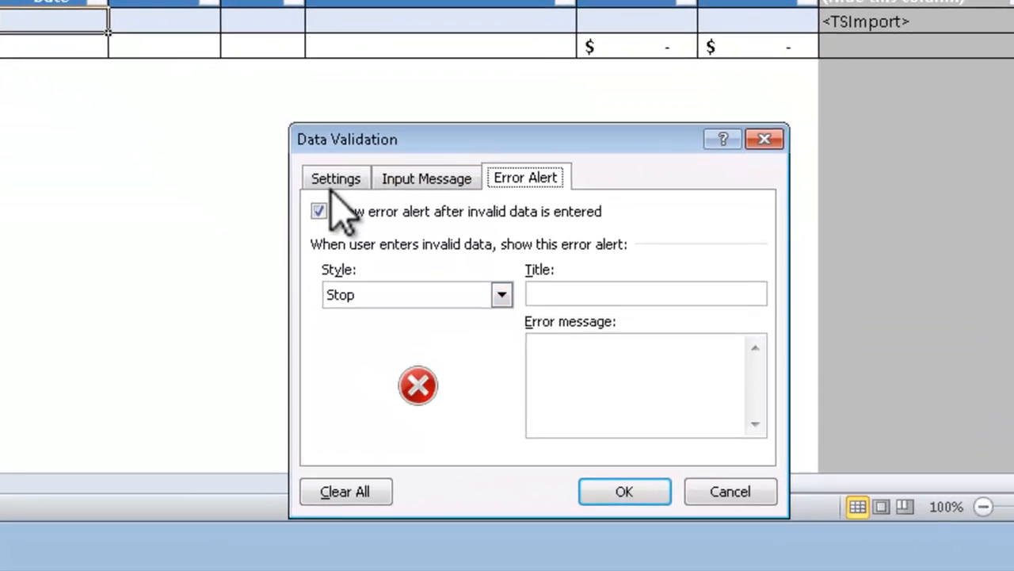
pyautogui.click(504, 323)
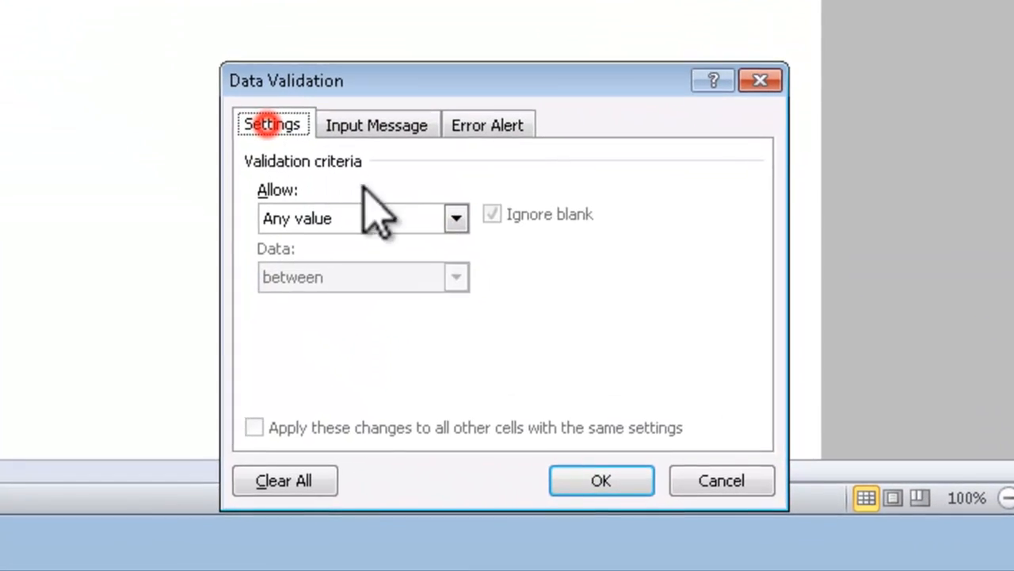
pyautogui.click(457, 218)
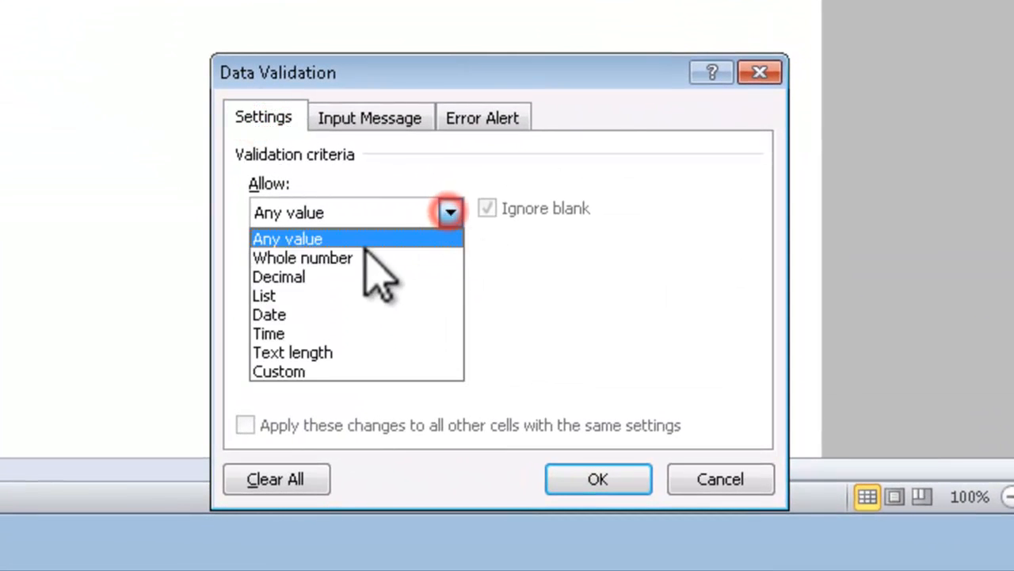
pyautogui.click(286, 315)
# Step: Set the allowed date range for C4 to between 1/1/2000 and 12/31/2030
pyautogui.click(320, 329)
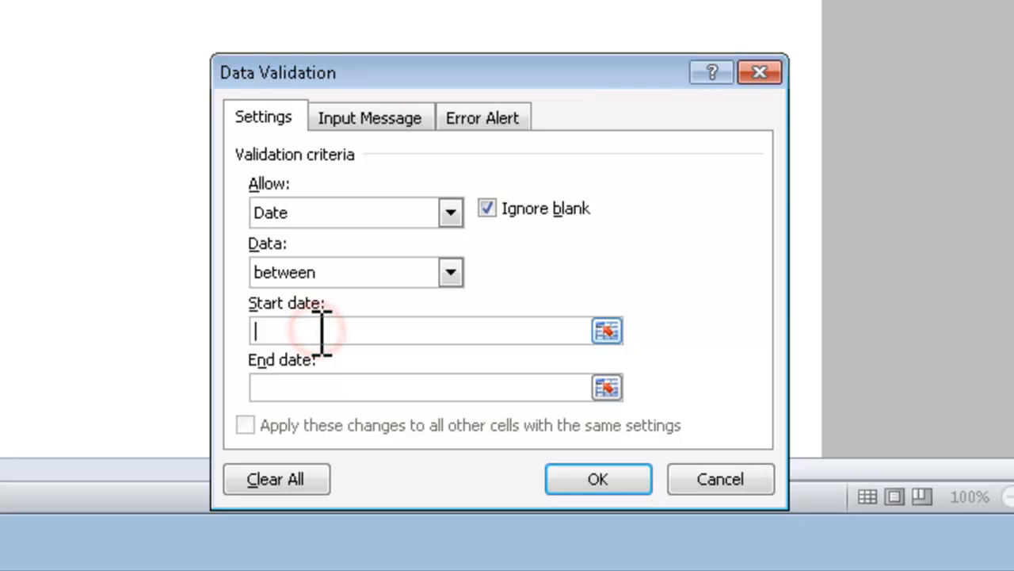
pyautogui.write('1/1/20')
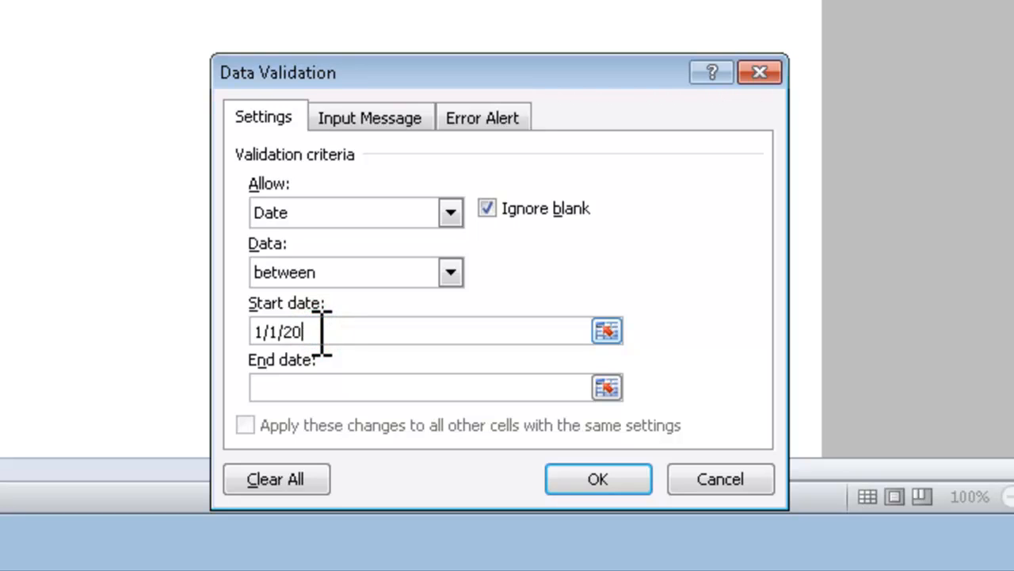
pyautogui.write('12/31')
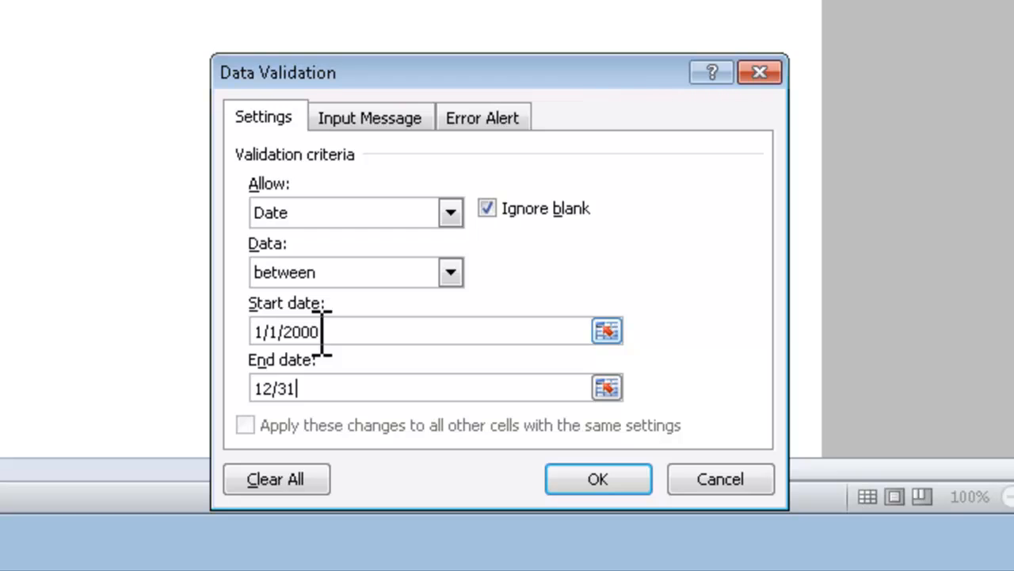
pyautogui.write('20')
pyautogui.press('BackSpace')
pyautogui.press('BackSpace')
pyautogui.write('/2030')
pyautogui.press('Tab')
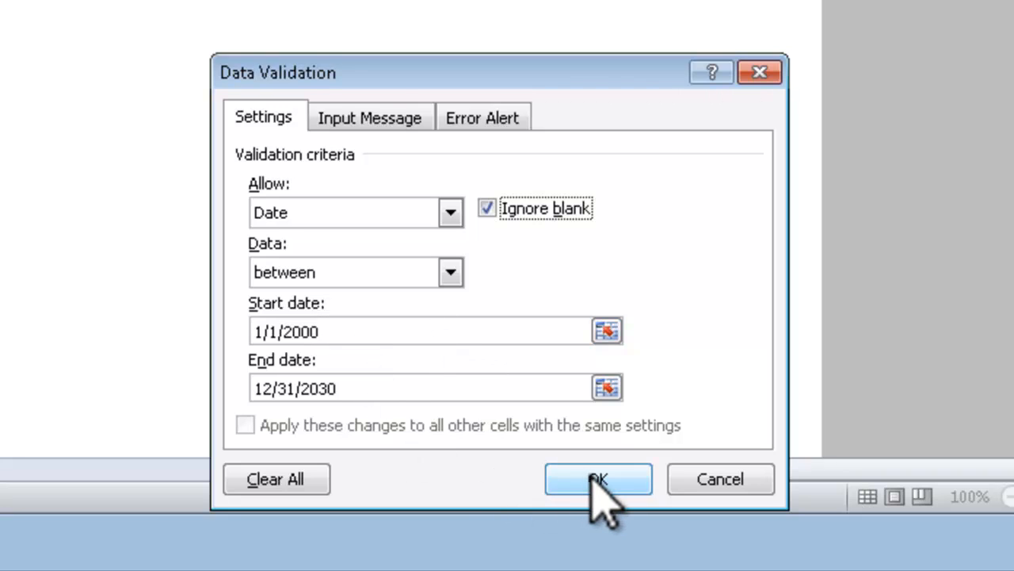
# Step: Look over the input message and error alert options without filling them in, and apply the date validation to C4
pyautogui.click(367, 119)
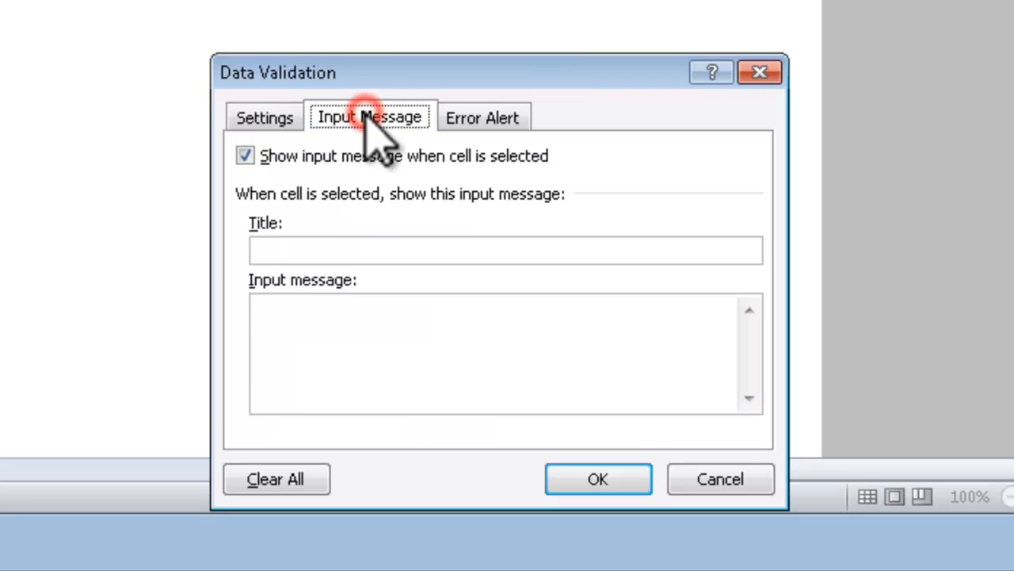
pyautogui.click(473, 118)
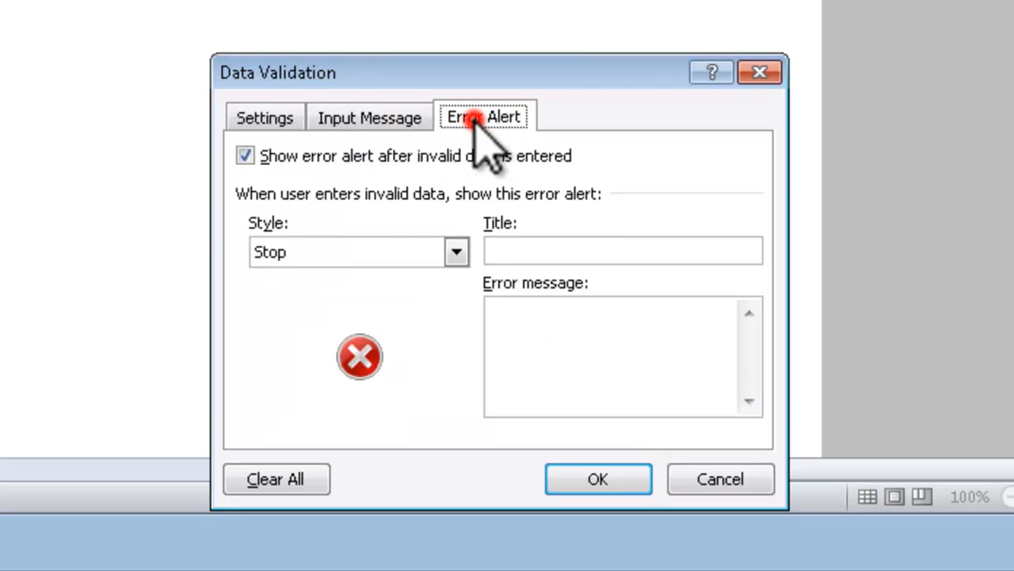
pyautogui.click(379, 123)
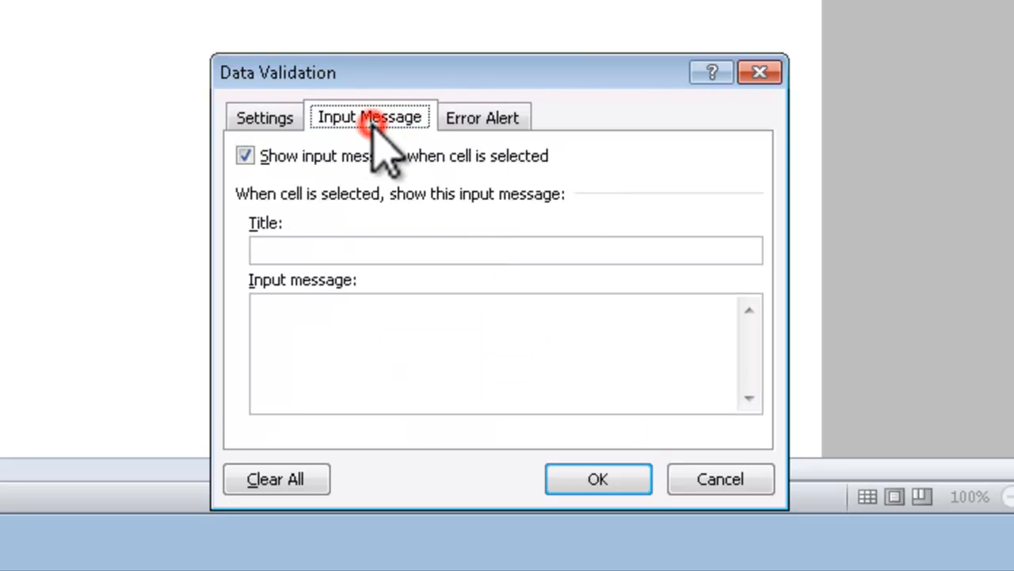
pyautogui.click(267, 115)
pyautogui.click(596, 481)
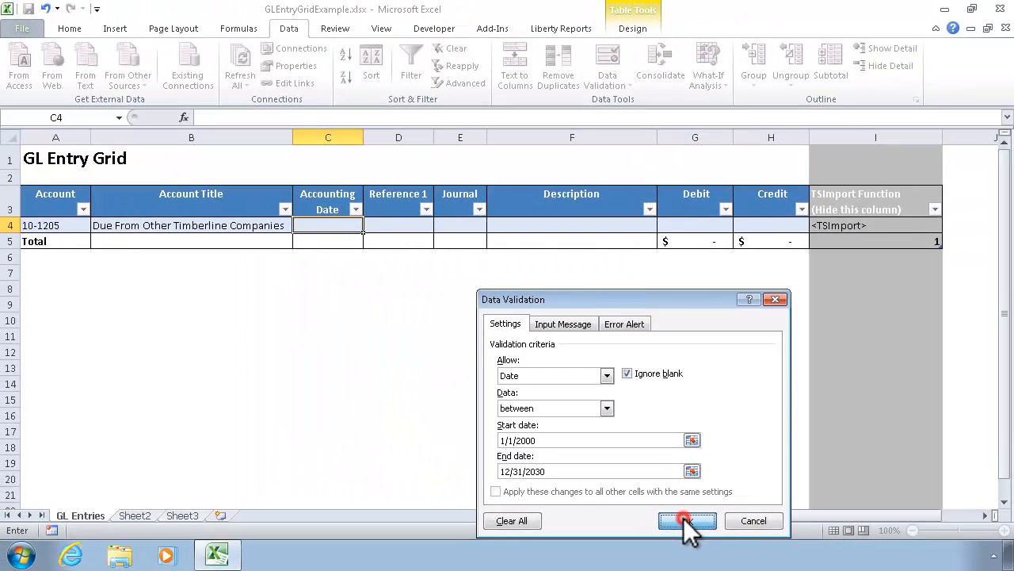
pyautogui.click(654, 505)
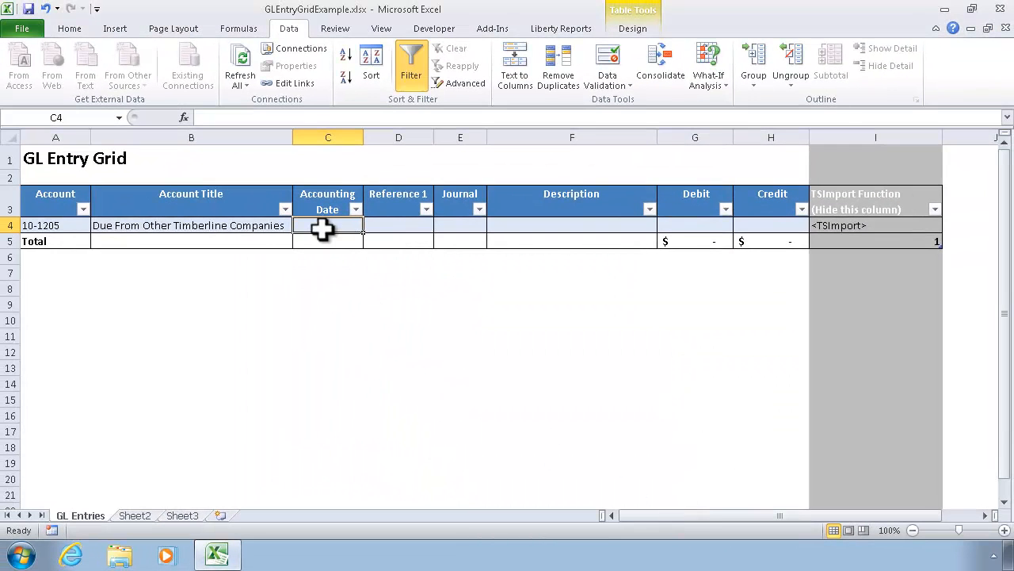
# Step: Restrict the Reference 1 cell D4 to a text length between 0 and 10 with data validation
pyautogui.click(389, 225)
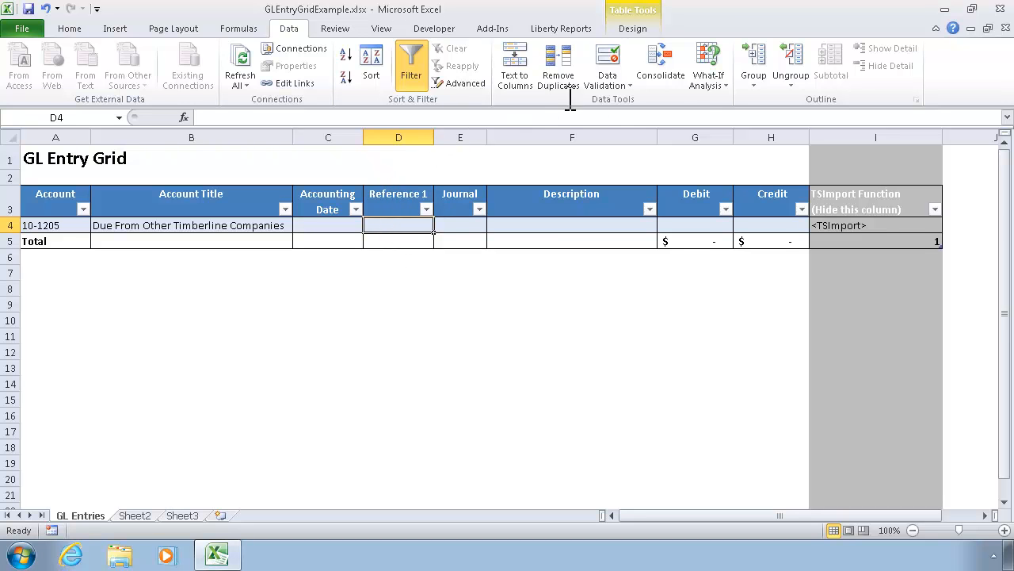
pyautogui.click(617, 57)
pyautogui.click(606, 375)
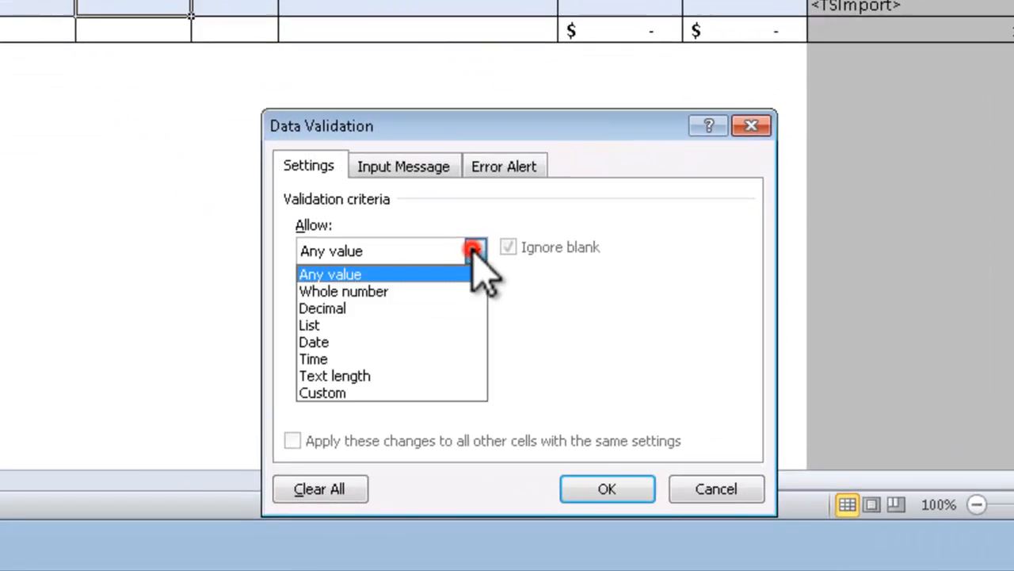
pyautogui.click(334, 375)
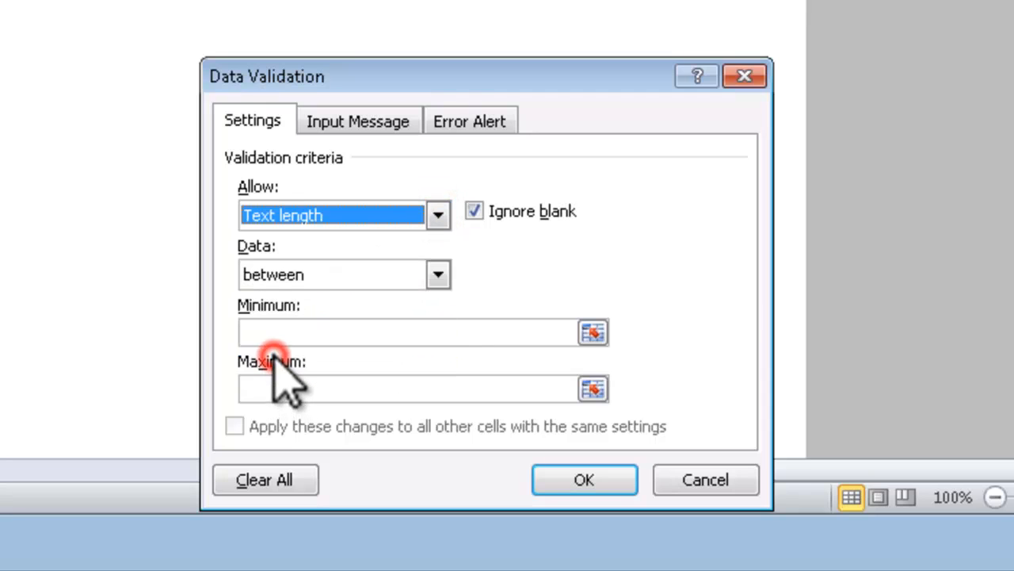
pyautogui.click(295, 333)
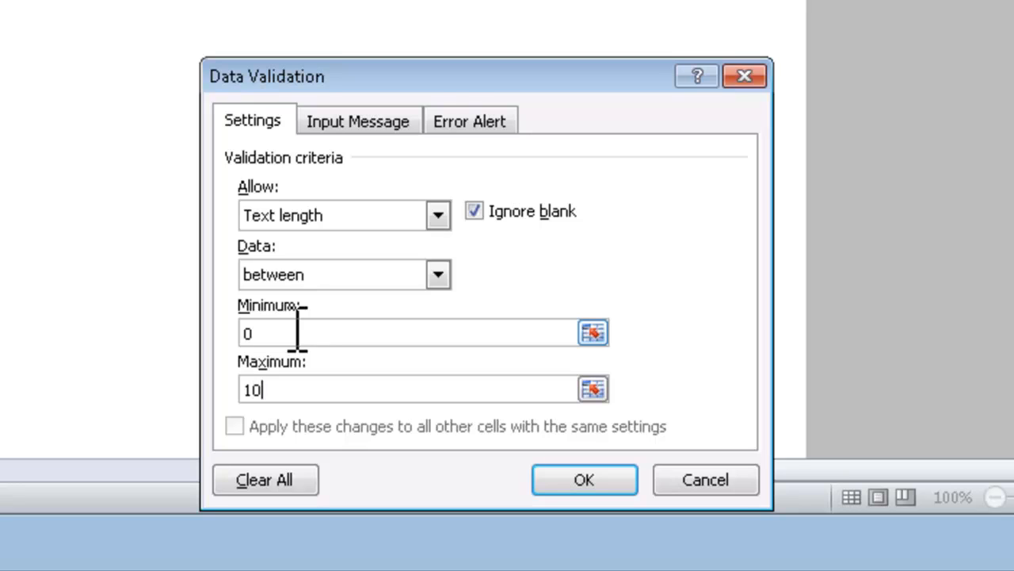
pyautogui.press('Tab')
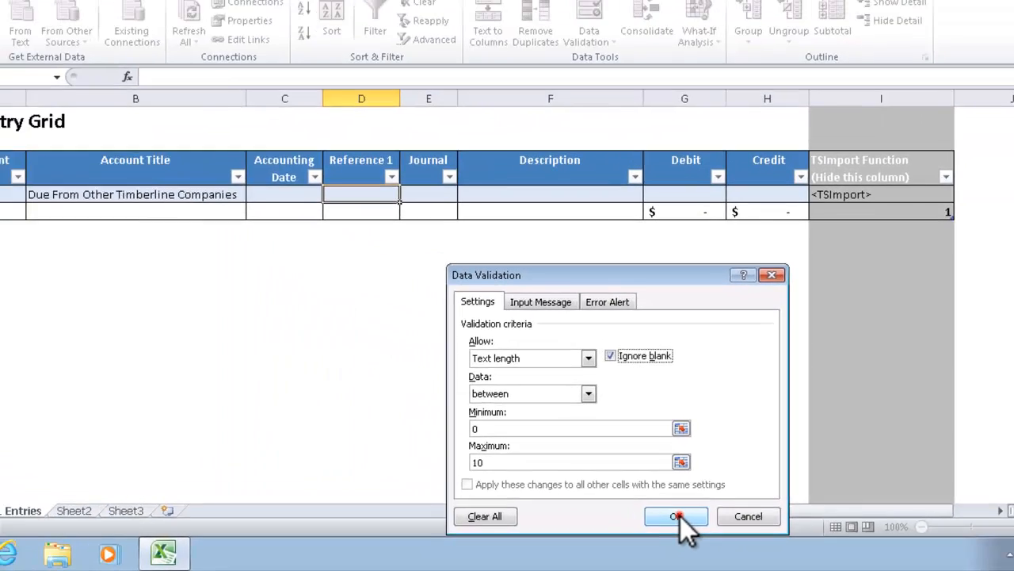
pyautogui.click(584, 480)
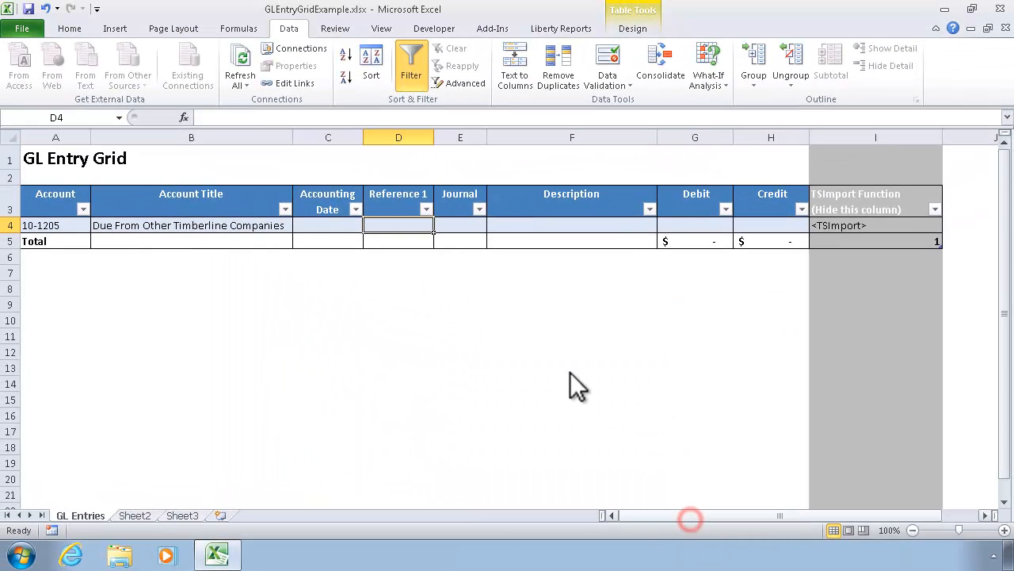
pyautogui.click(460, 225)
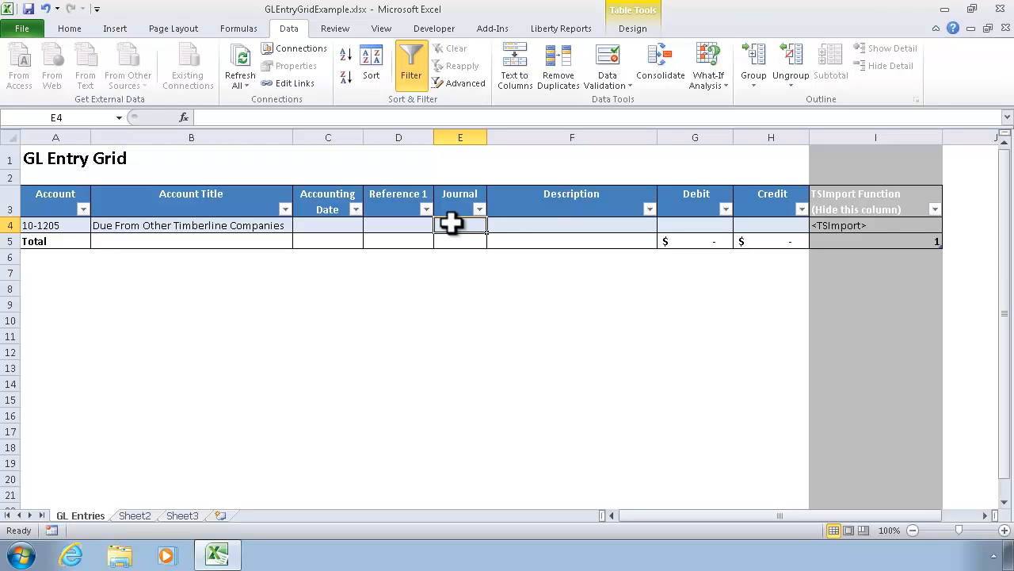
pyautogui.click(521, 225)
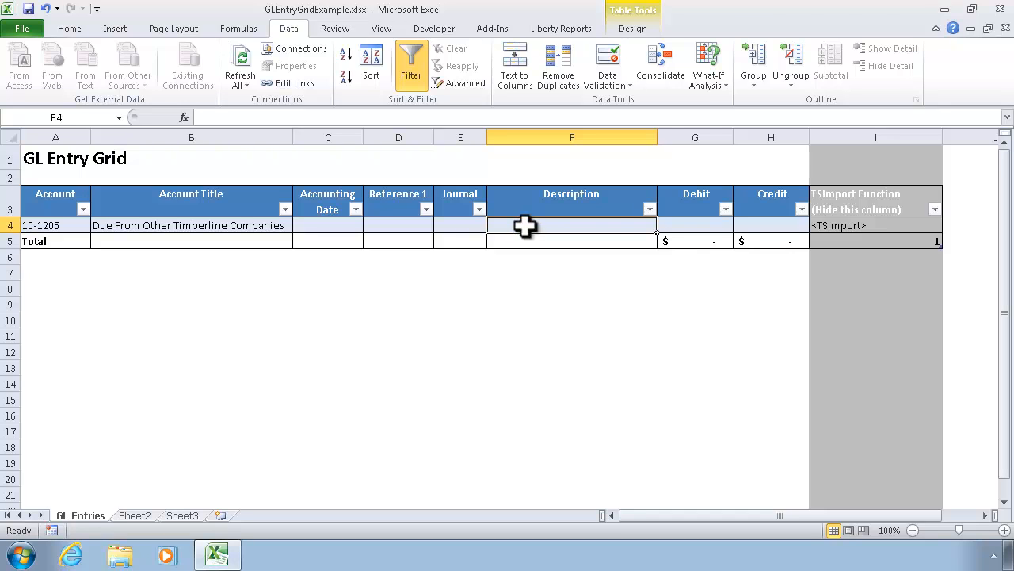
pyautogui.click(682, 222)
pyautogui.click(745, 225)
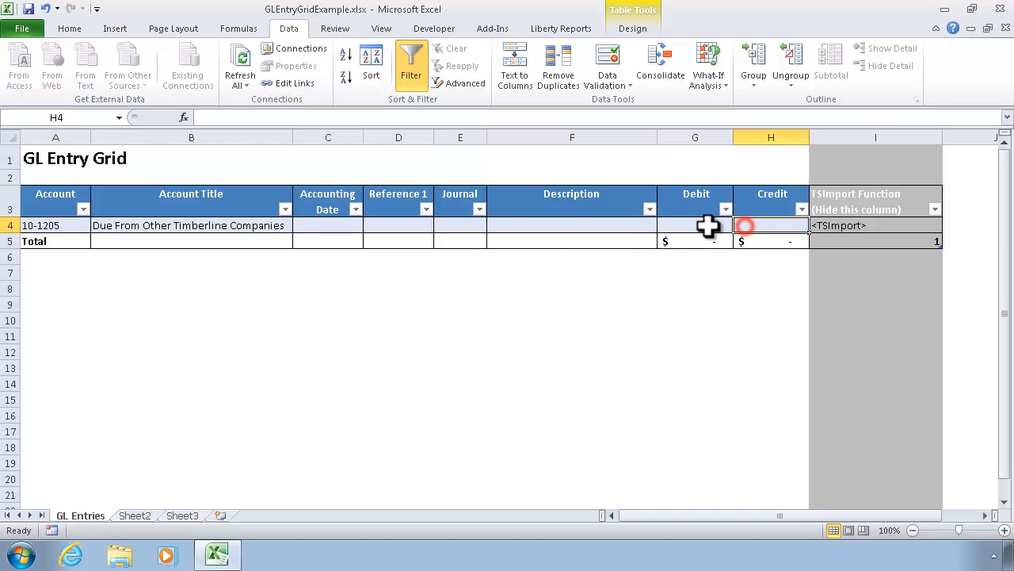
# Step: Set the data validation of the Debit cell G4 to allow only decimal values
pyautogui.click(708, 224)
pyautogui.click(611, 70)
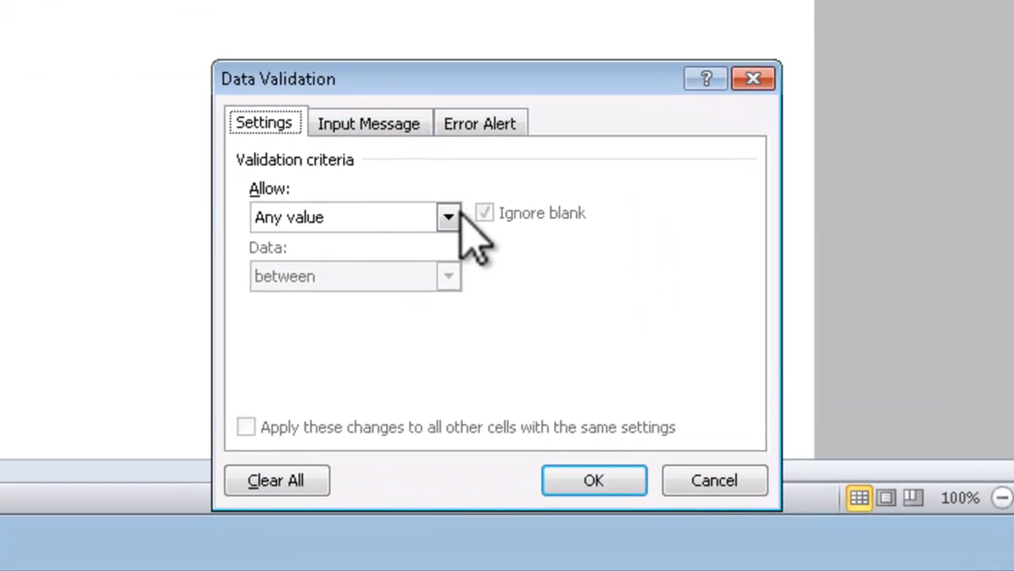
pyautogui.click(604, 371)
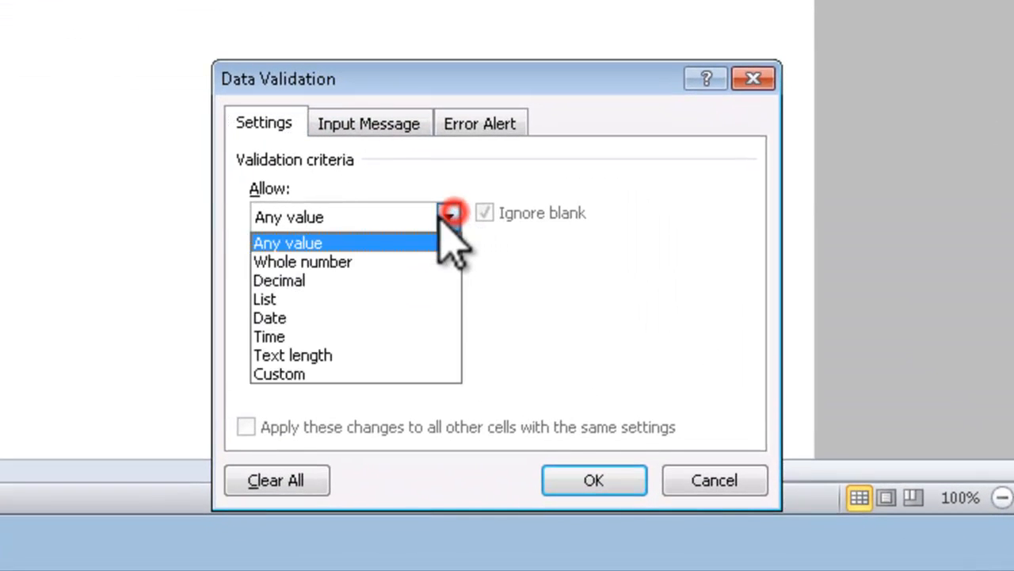
pyautogui.click(337, 280)
# Step: Limit G4's decimal values to between -1000000 and 1000000, apply the validation, and select the Credit cell H4
pyautogui.click(324, 334)
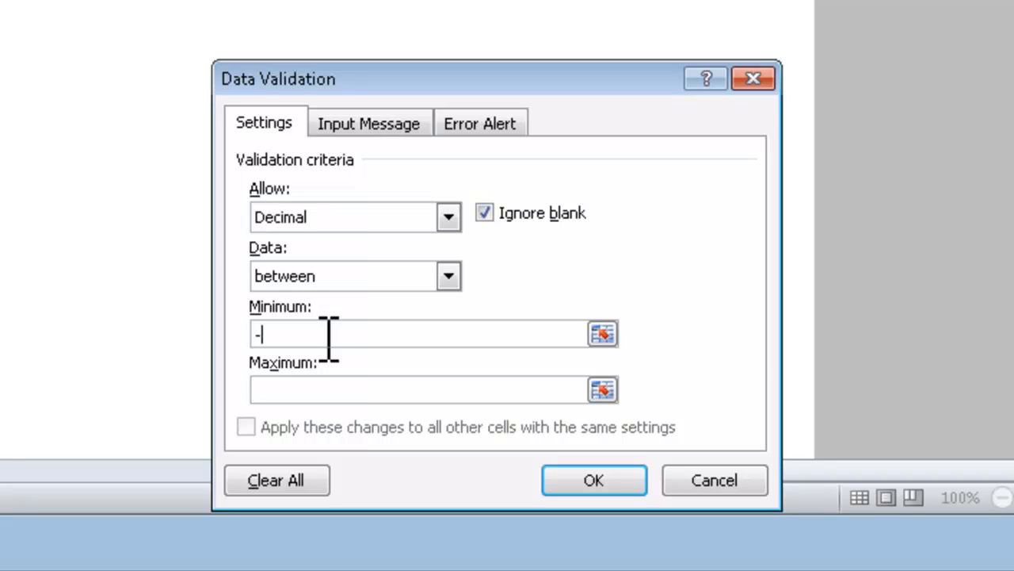
pyautogui.write('-')
pyautogui.write('99')
pyautogui.press('BackSpace')
pyautogui.press('BackSpace')
pyautogui.write('10000')
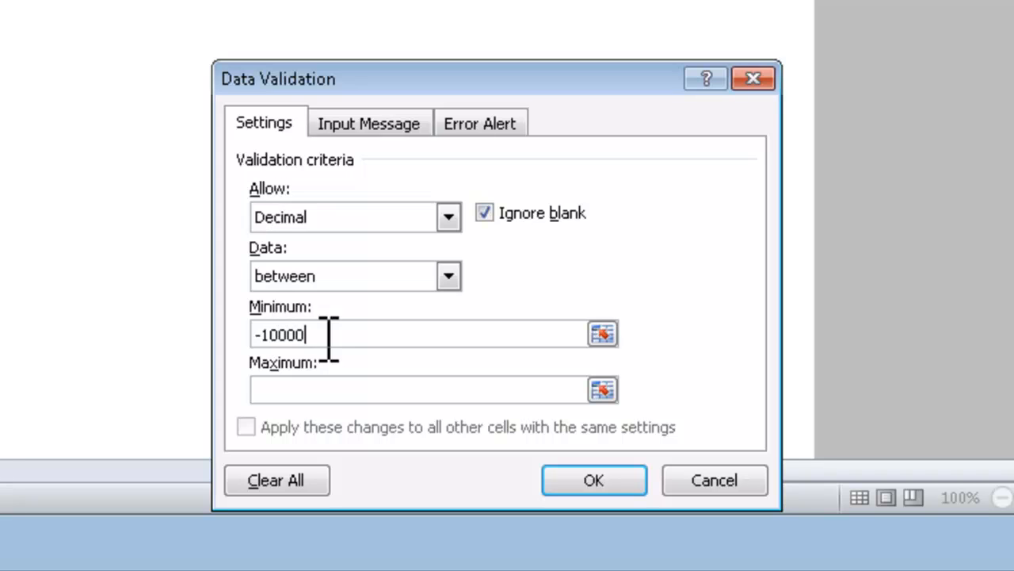
pyautogui.write('00')
pyautogui.write('1000000')
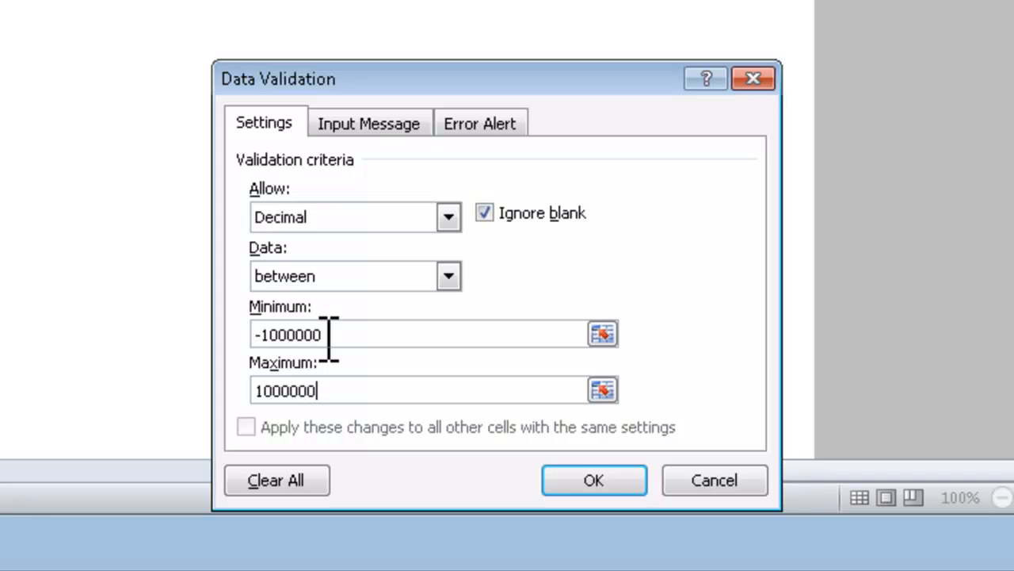
pyautogui.press('Tab')
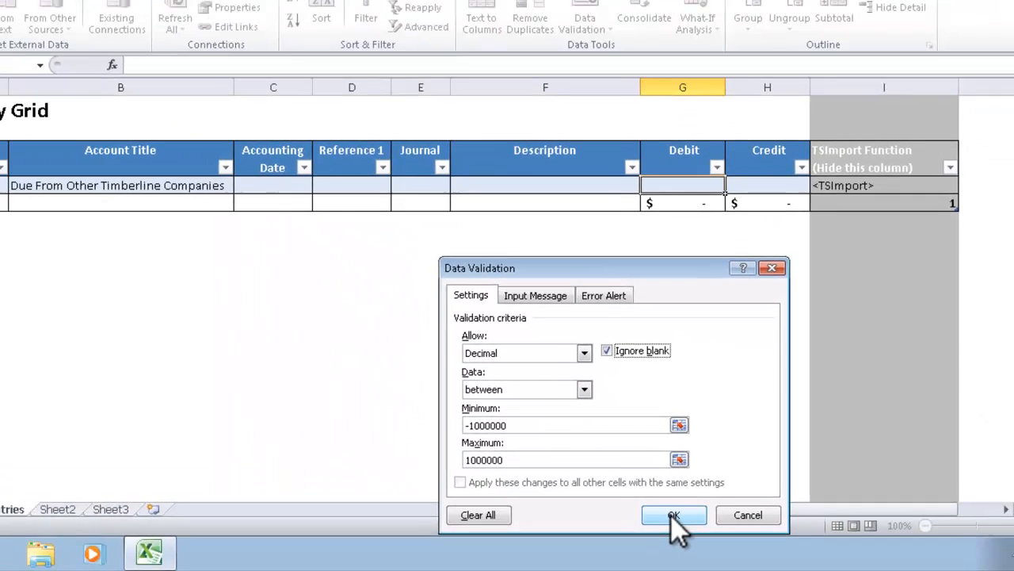
pyautogui.click(591, 480)
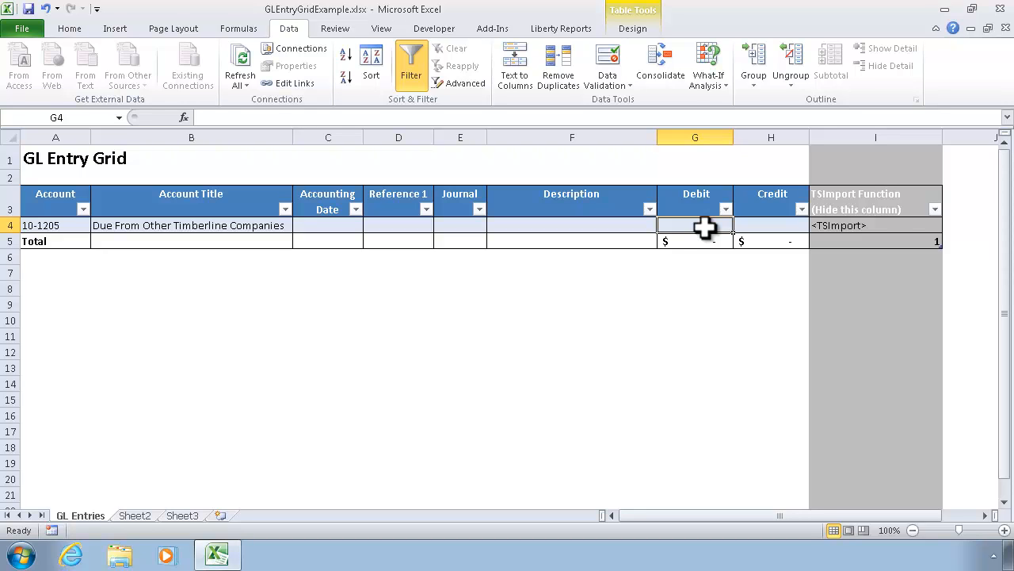
pyautogui.click(766, 223)
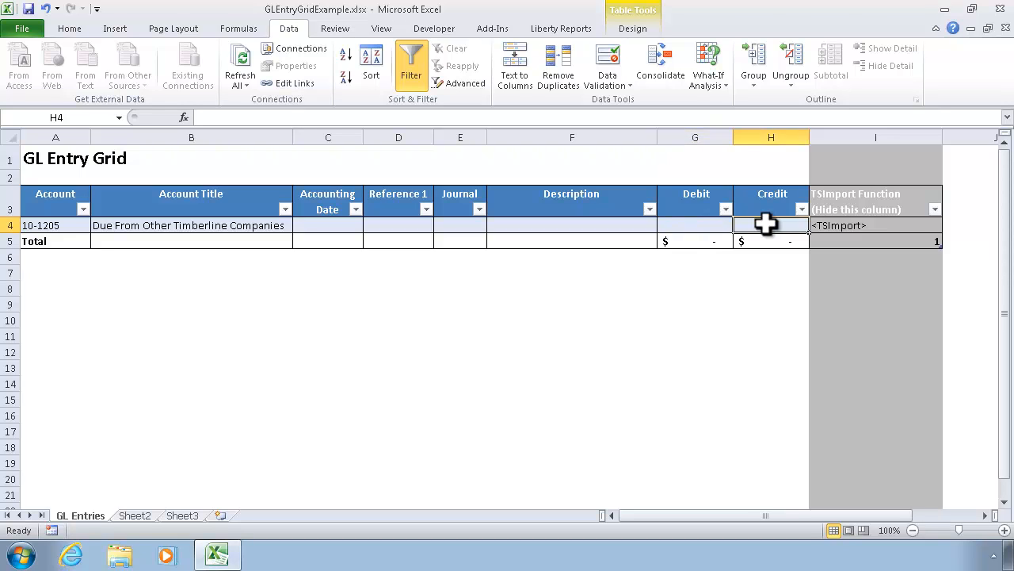